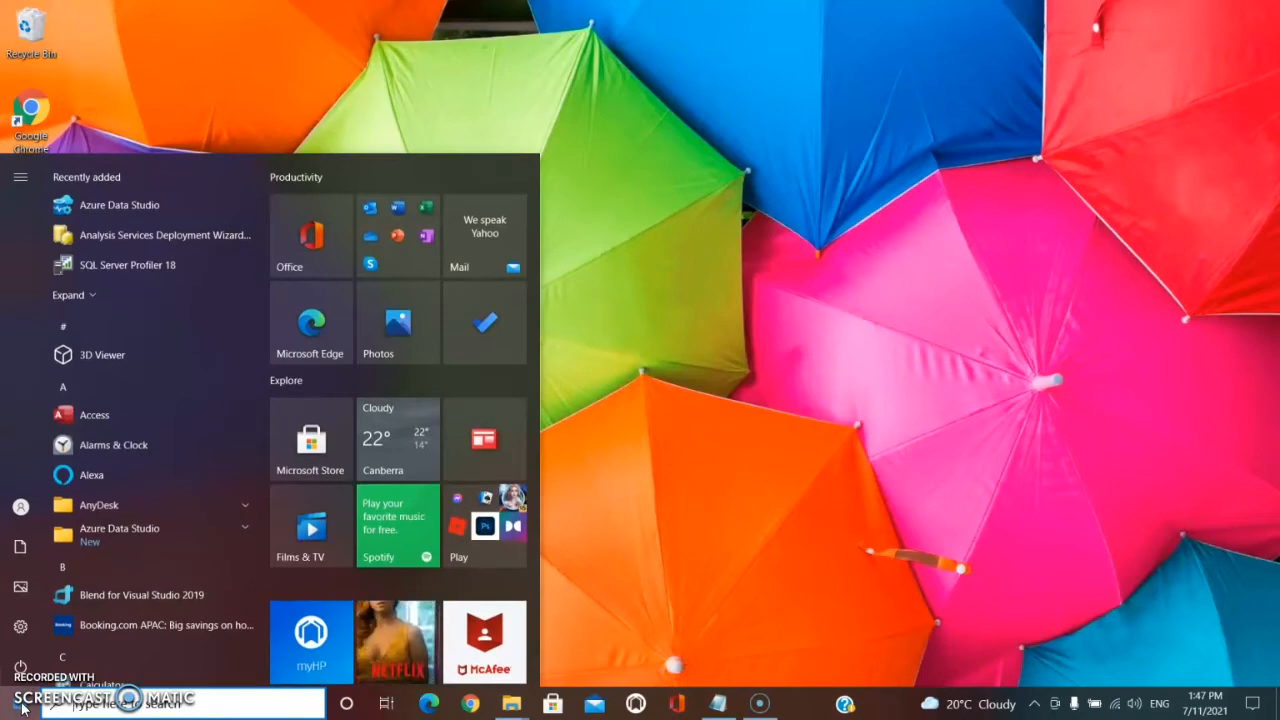
# Launch Microsoft SQL Server Management Studio 18 by searching for sql.
pyautogui.write('sql')
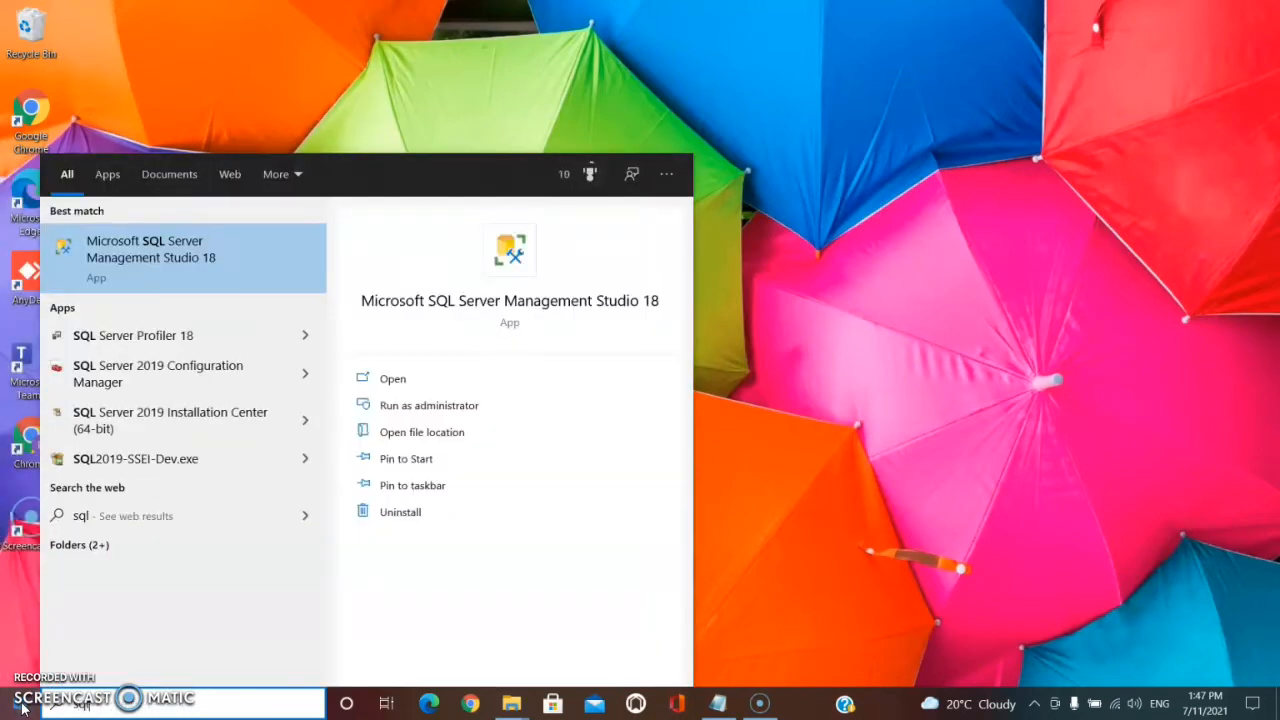
pyautogui.click(184, 258)
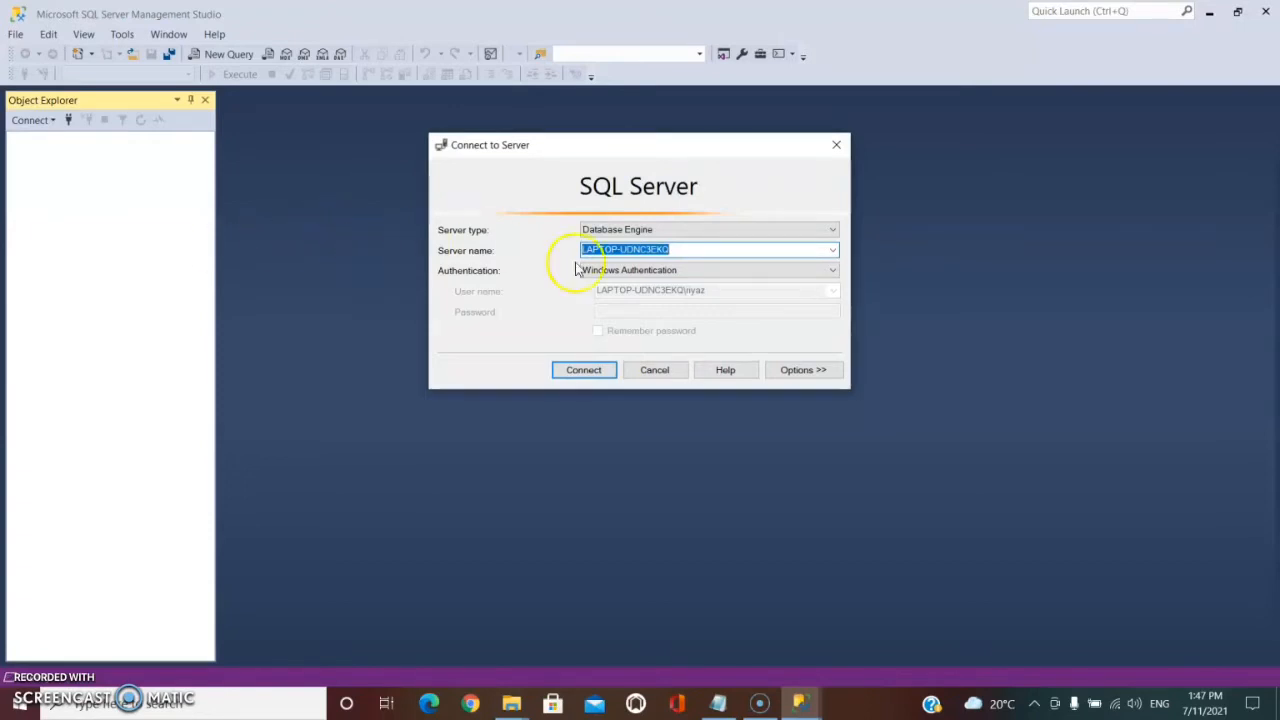
# Connect to the local database engine server using Windows Authentication.
pyautogui.click(659, 272)
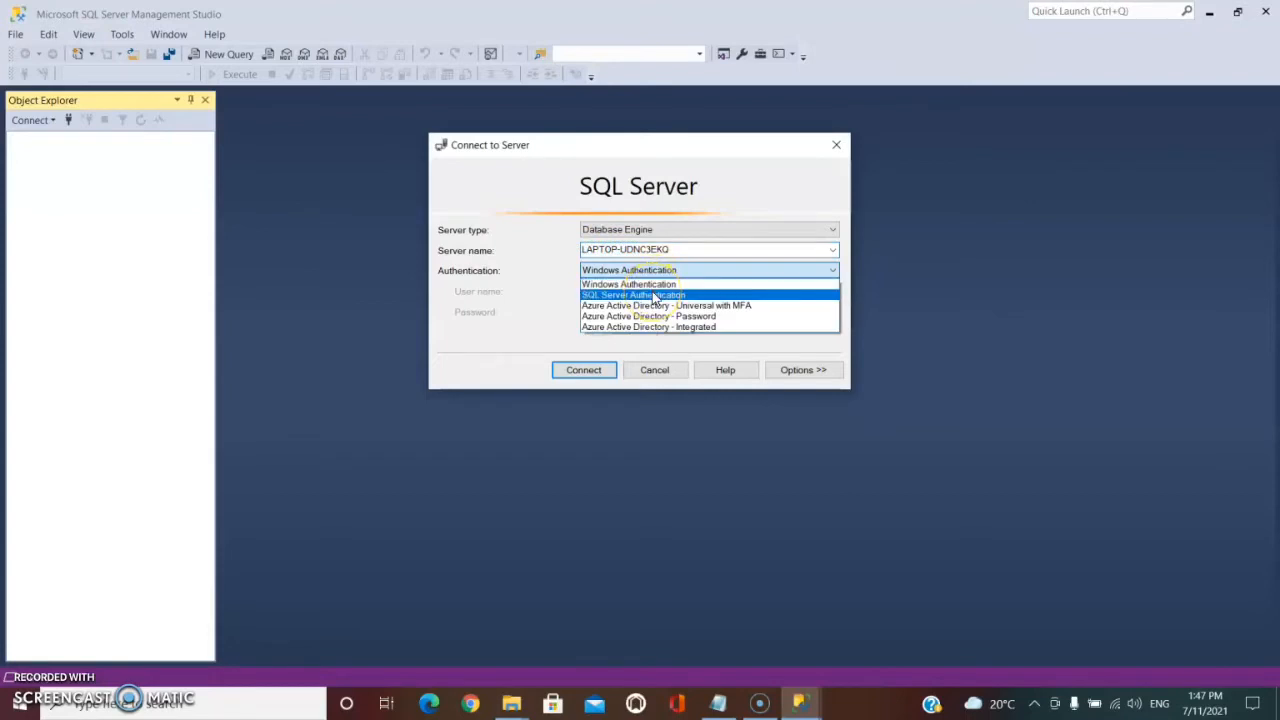
pyautogui.click(665, 282)
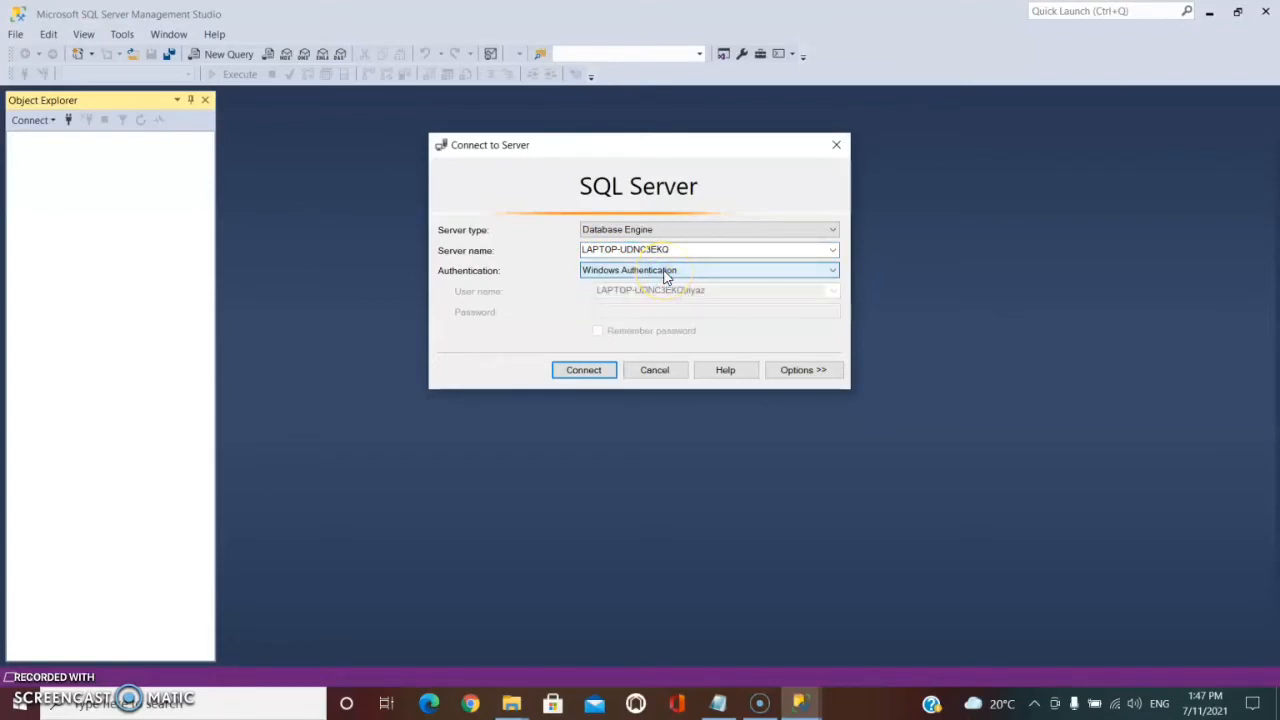
pyautogui.click(583, 372)
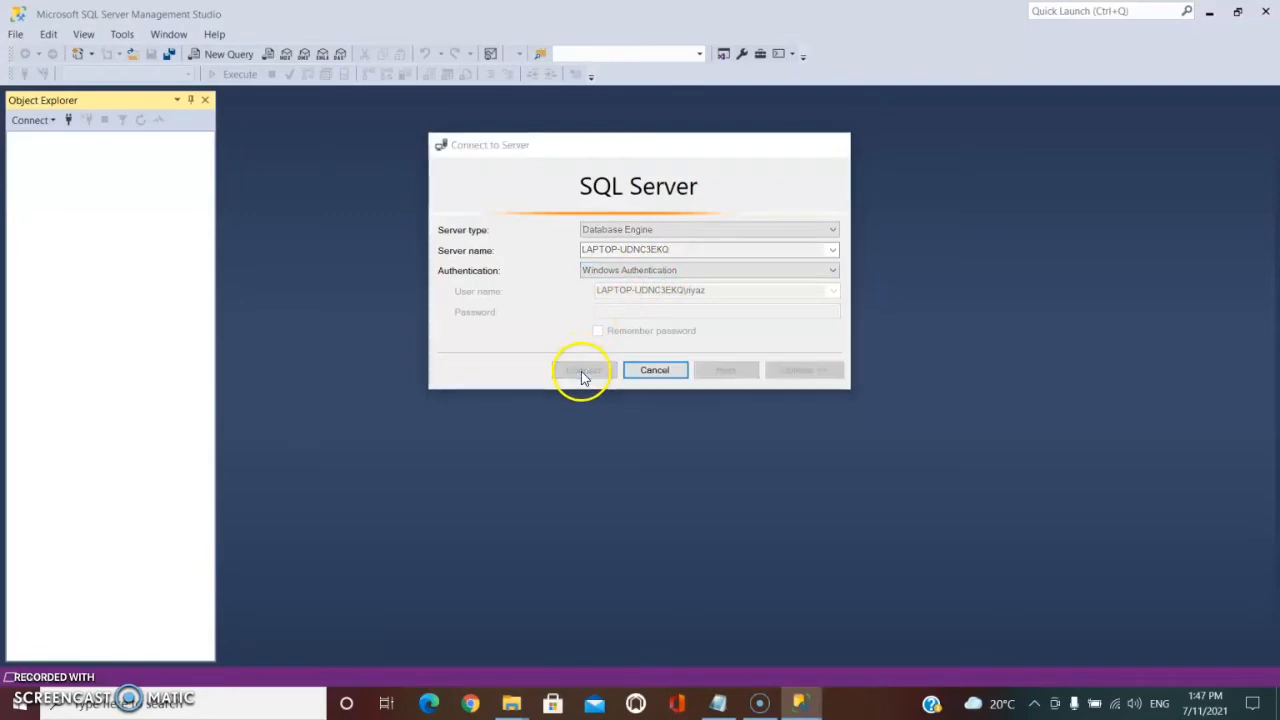
# Expand the server's Databases folder and start creating a new database.
pyautogui.click(28, 155)
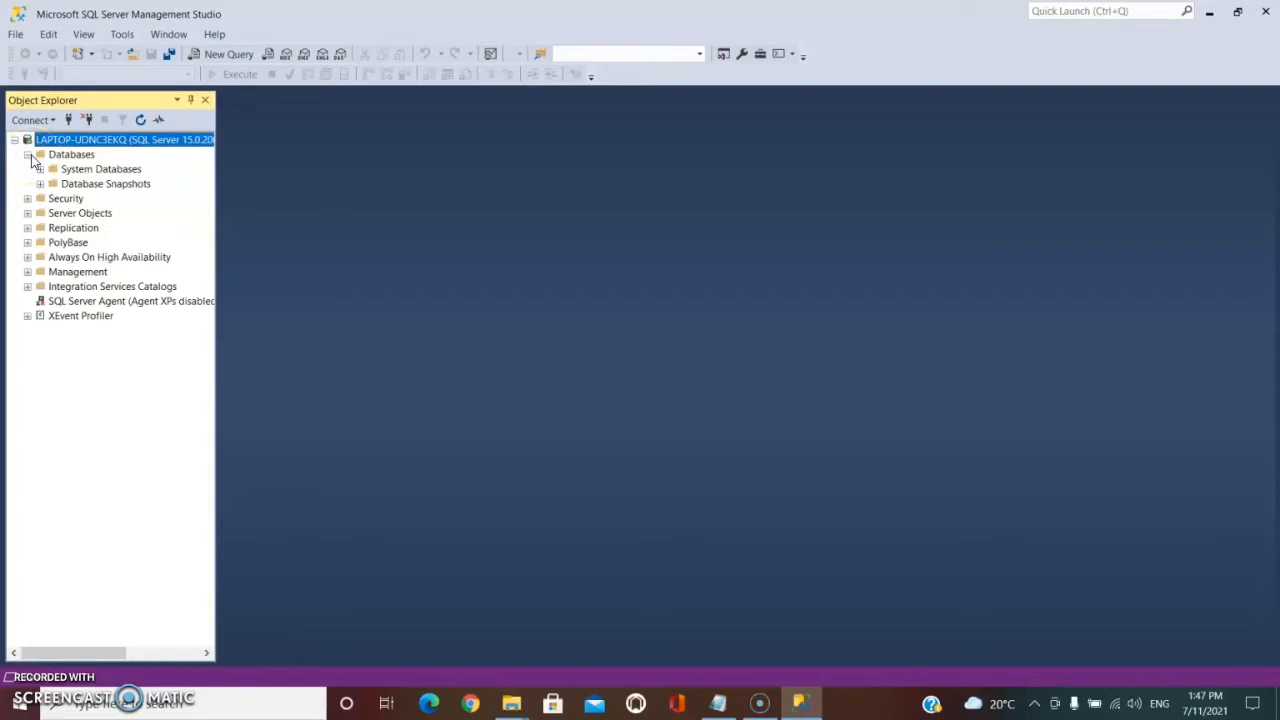
pyautogui.click(79, 158)
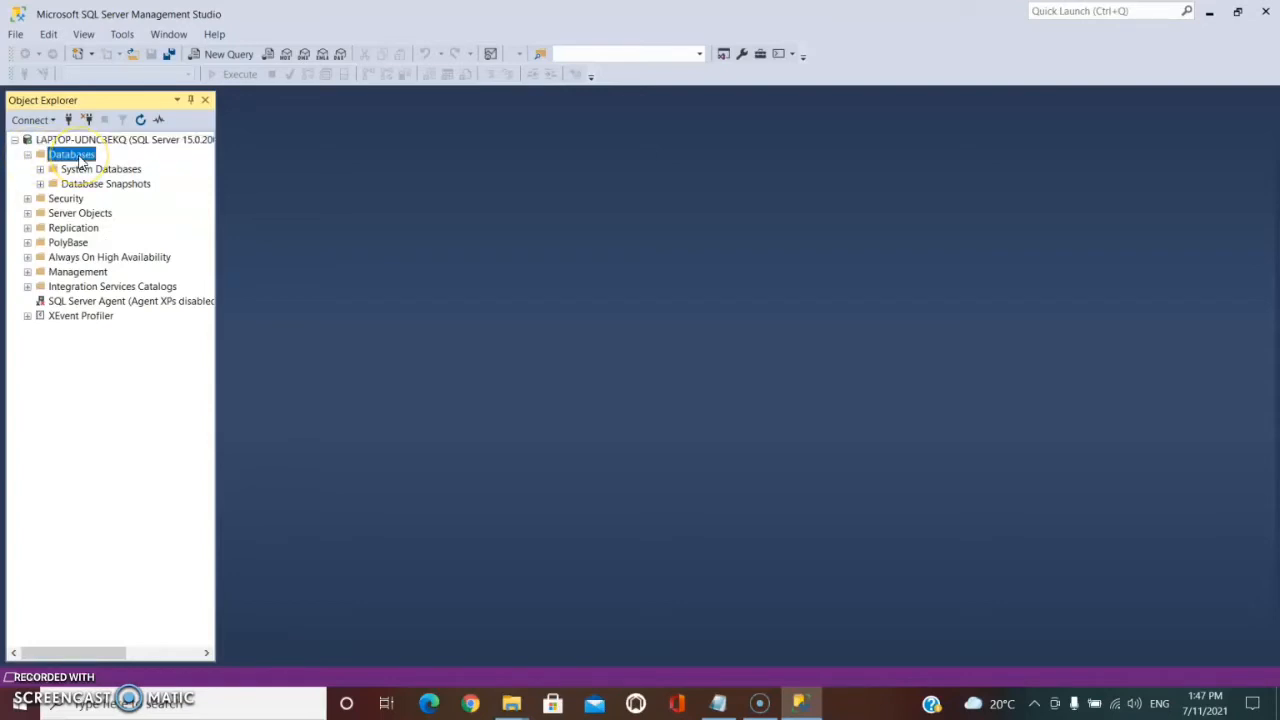
pyautogui.rightClick(79, 158)
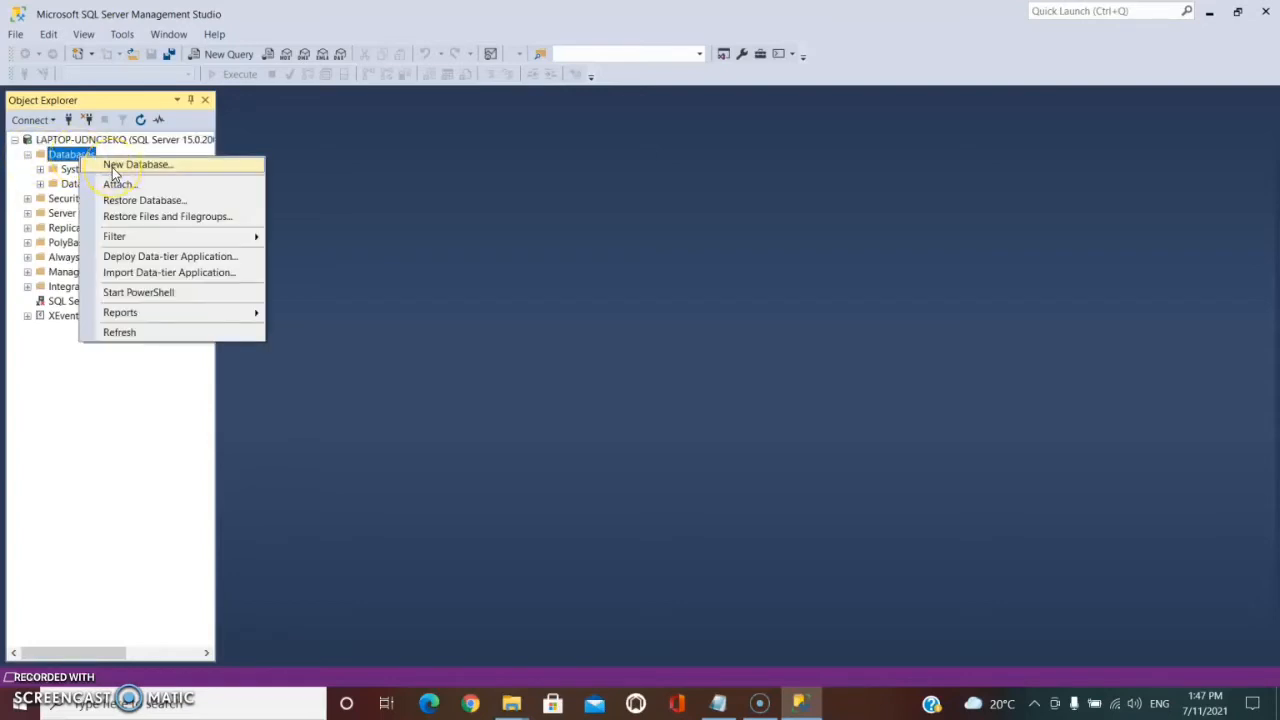
pyautogui.click(113, 168)
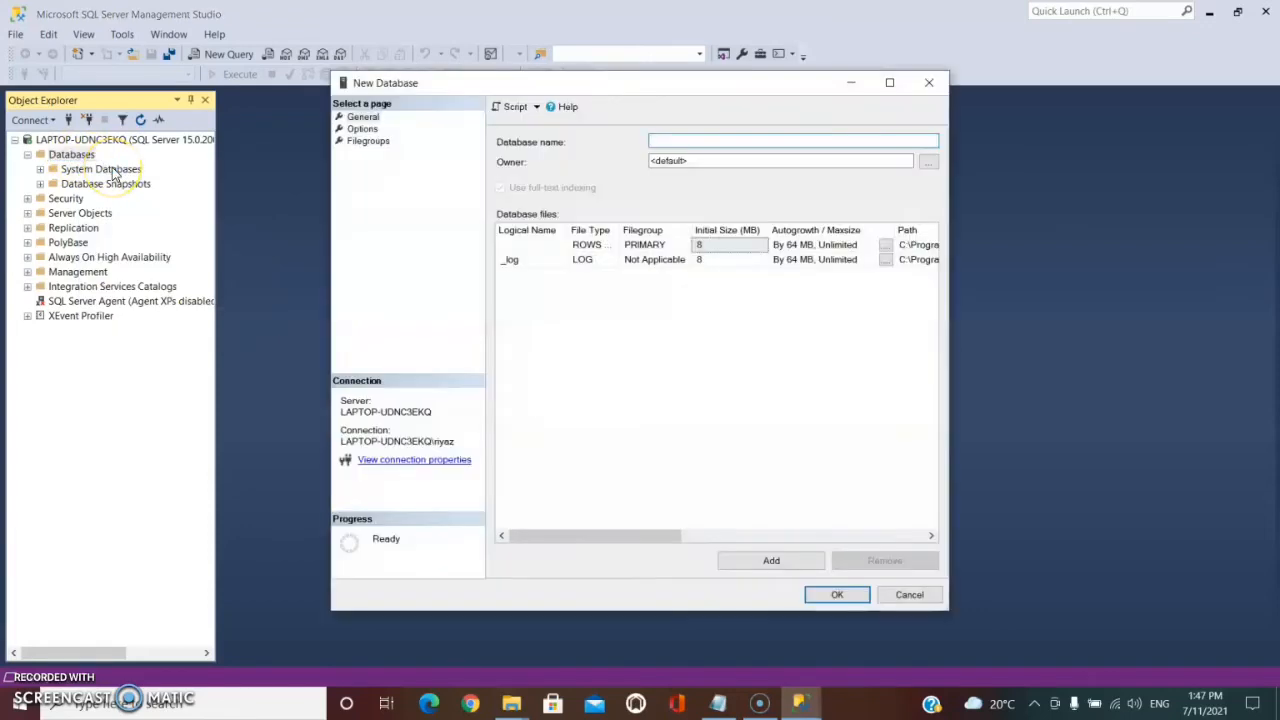
# Name the new database MyFirstDb.
pyautogui.click(670, 137)
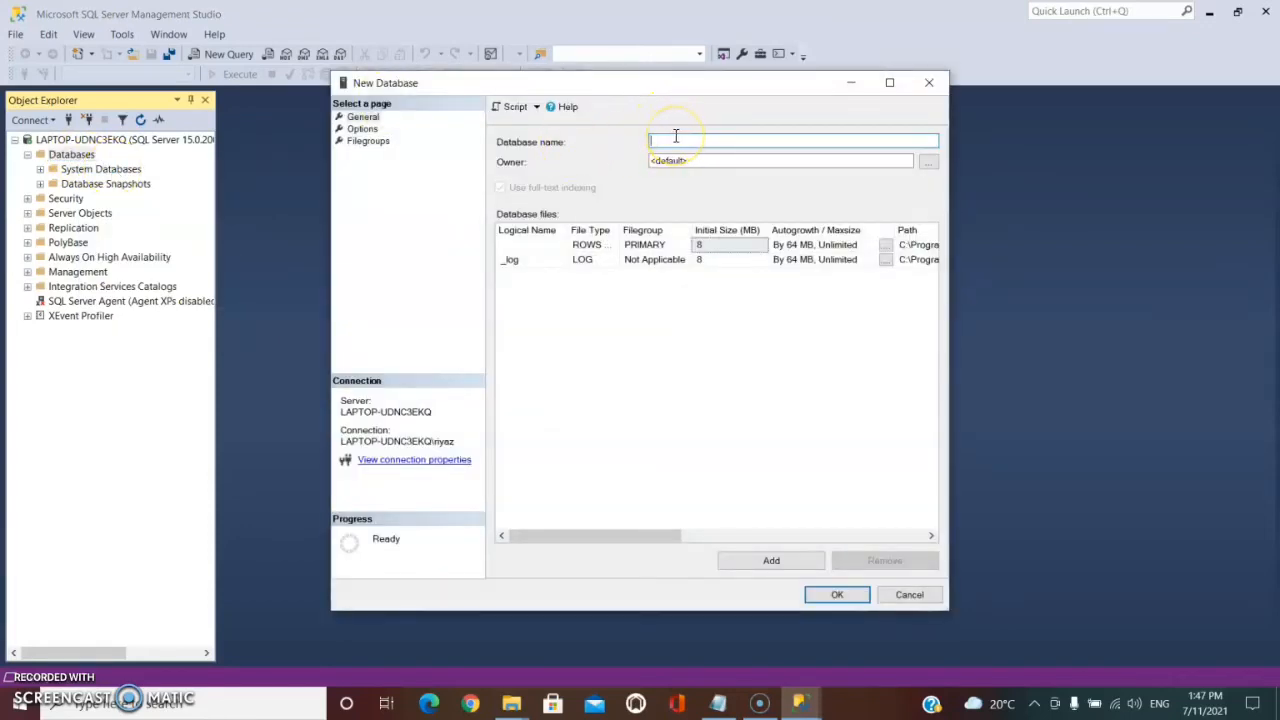
pyautogui.write('MyFirstDb')
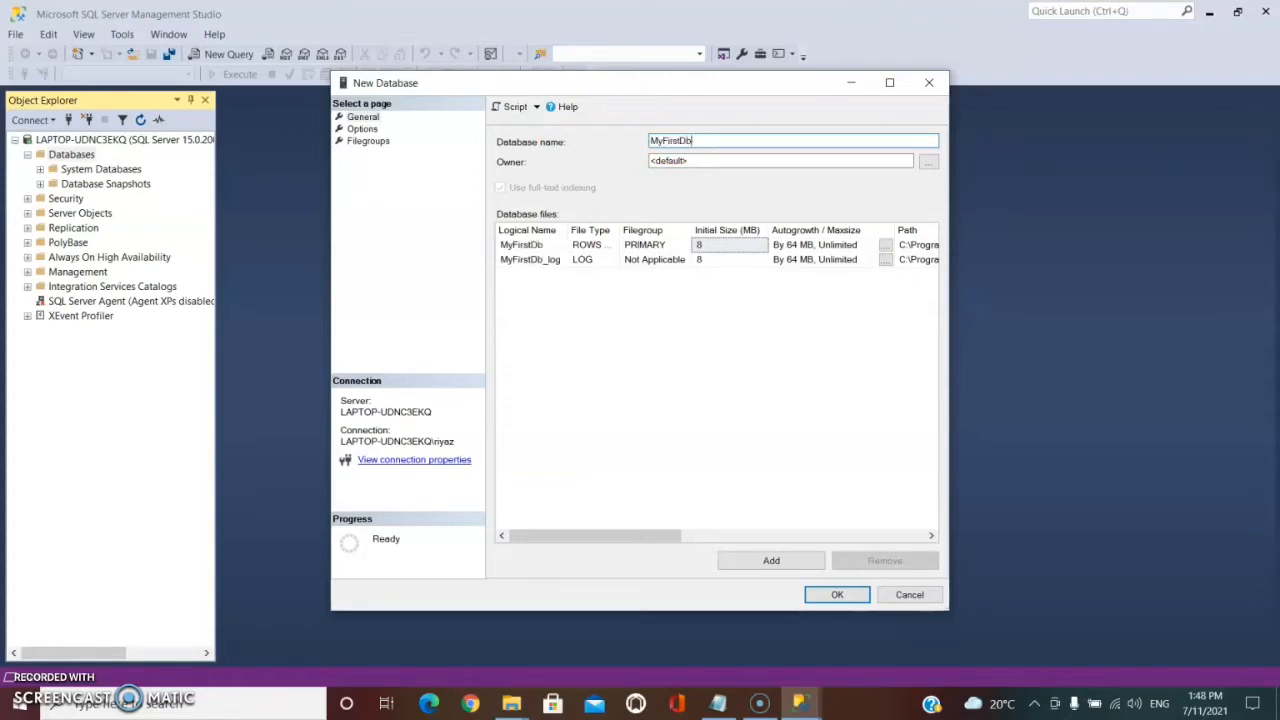
# Review the database files' type, initial size and the data file's autogrowth options without changing them.
pyautogui.click(586, 248)
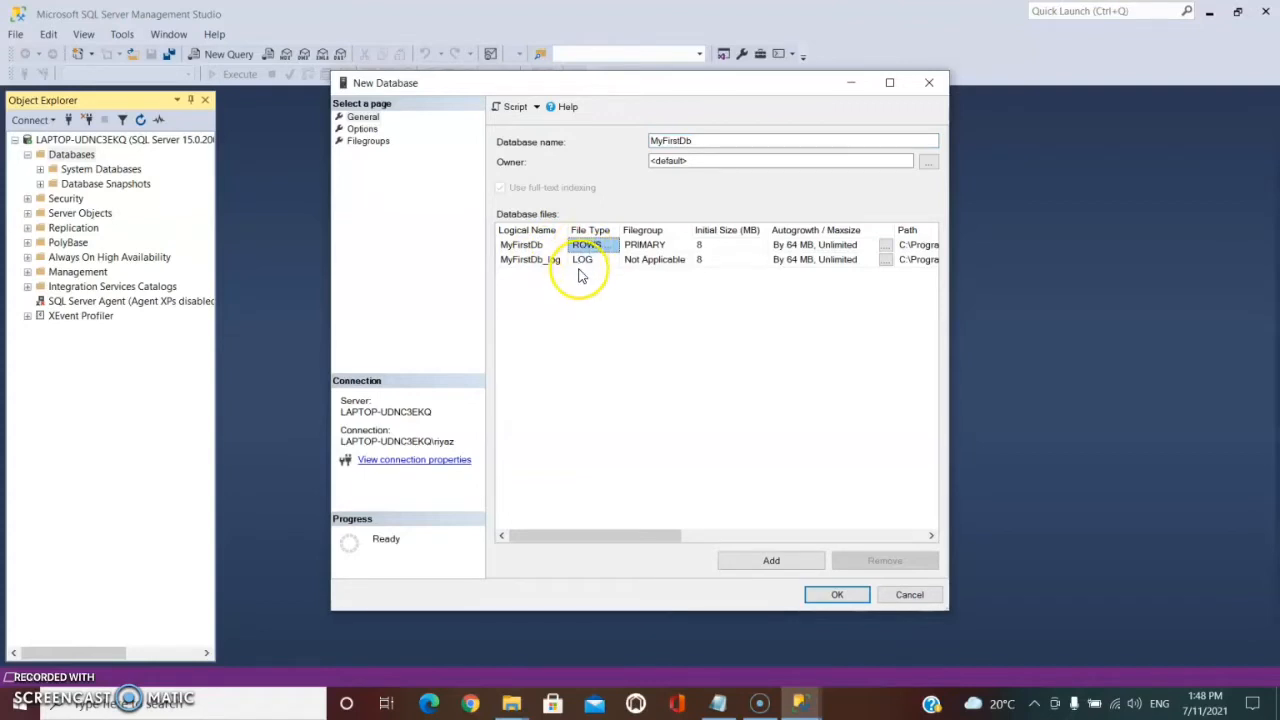
pyautogui.click(589, 262)
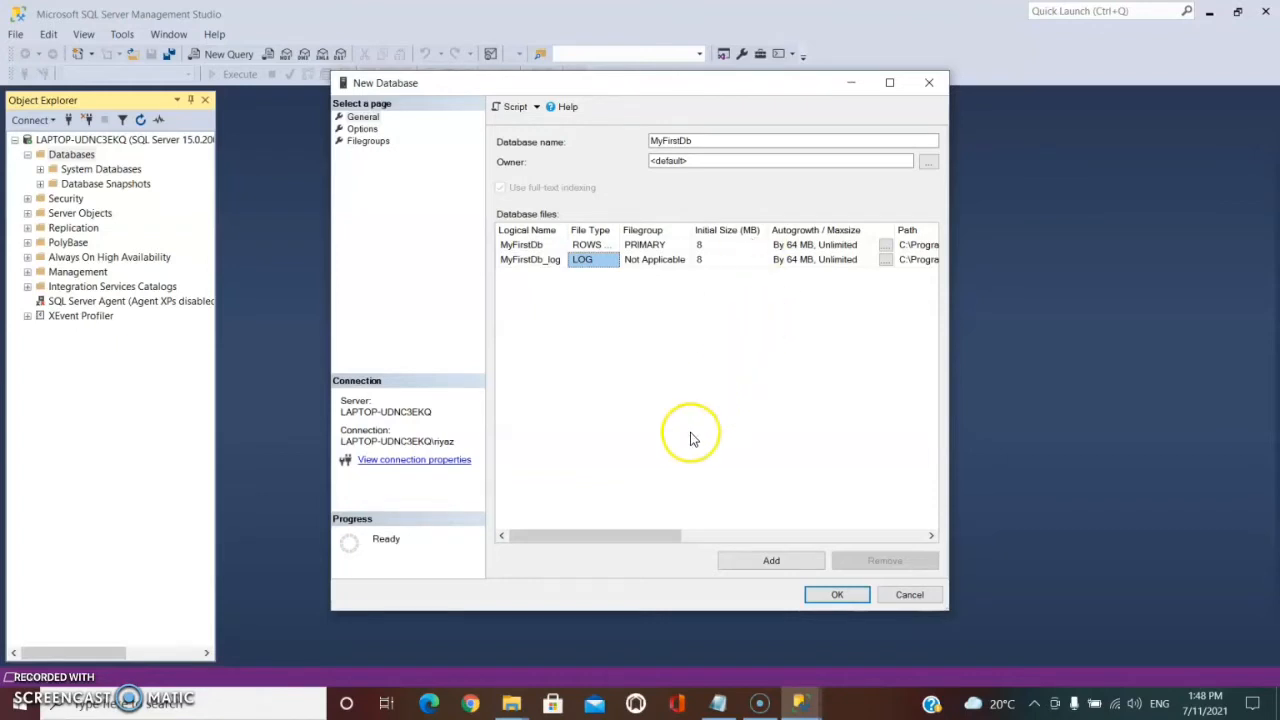
pyautogui.click(726, 246)
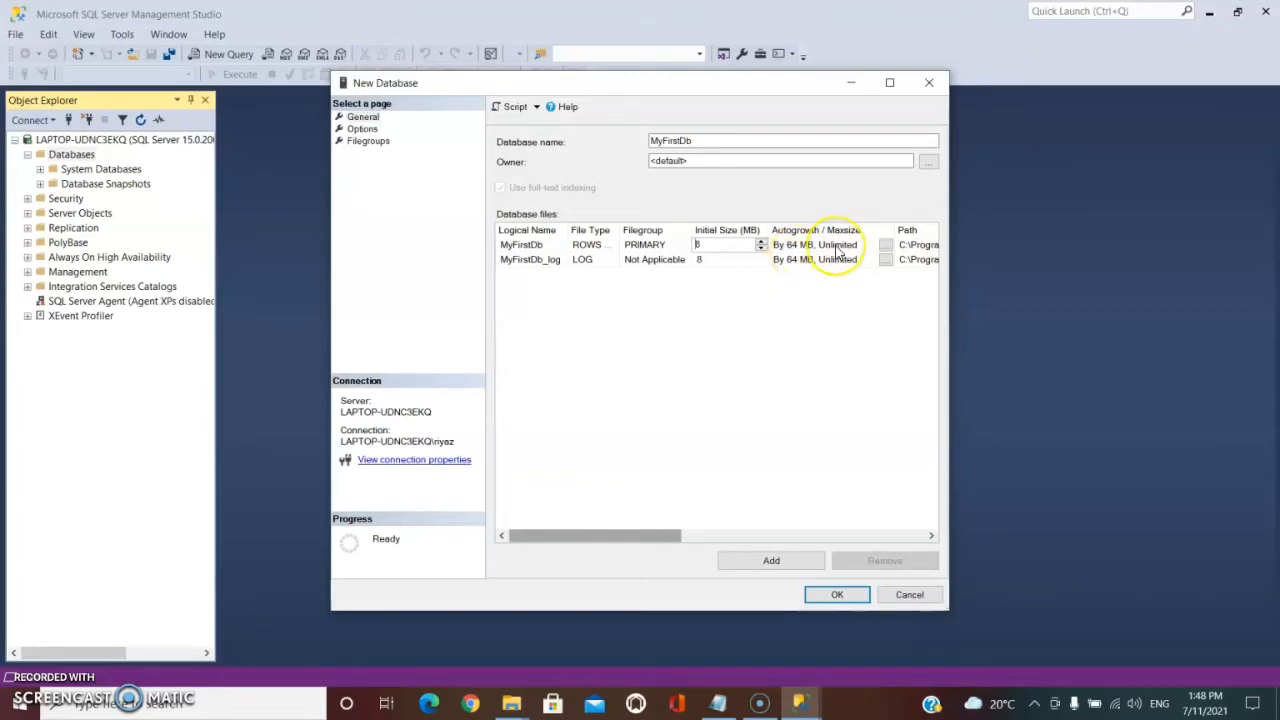
pyautogui.click(887, 247)
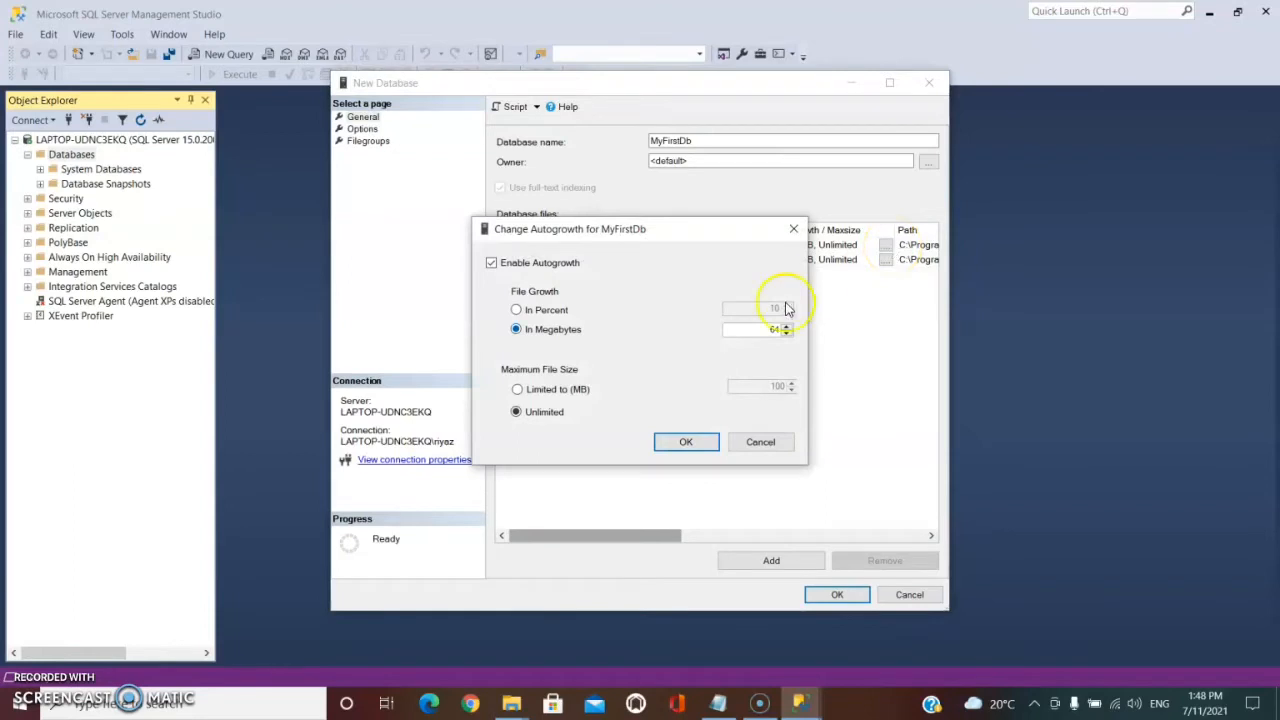
pyautogui.click(547, 398)
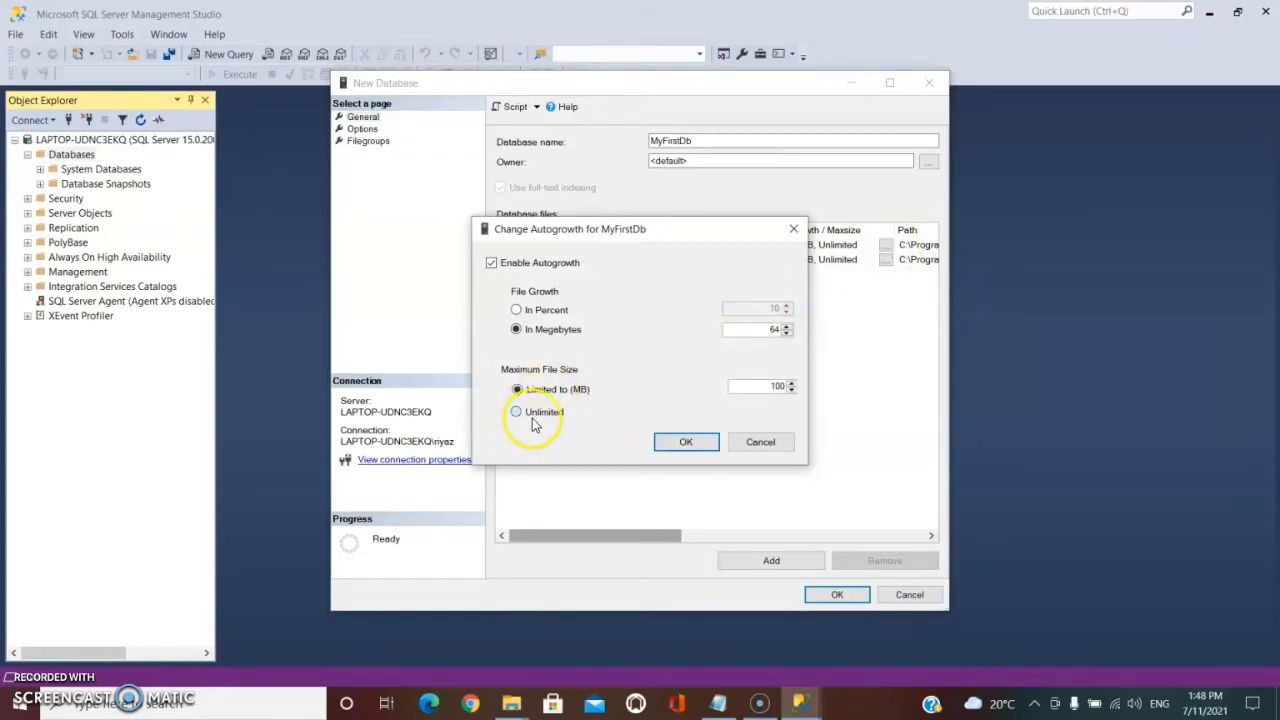
pyautogui.click(562, 414)
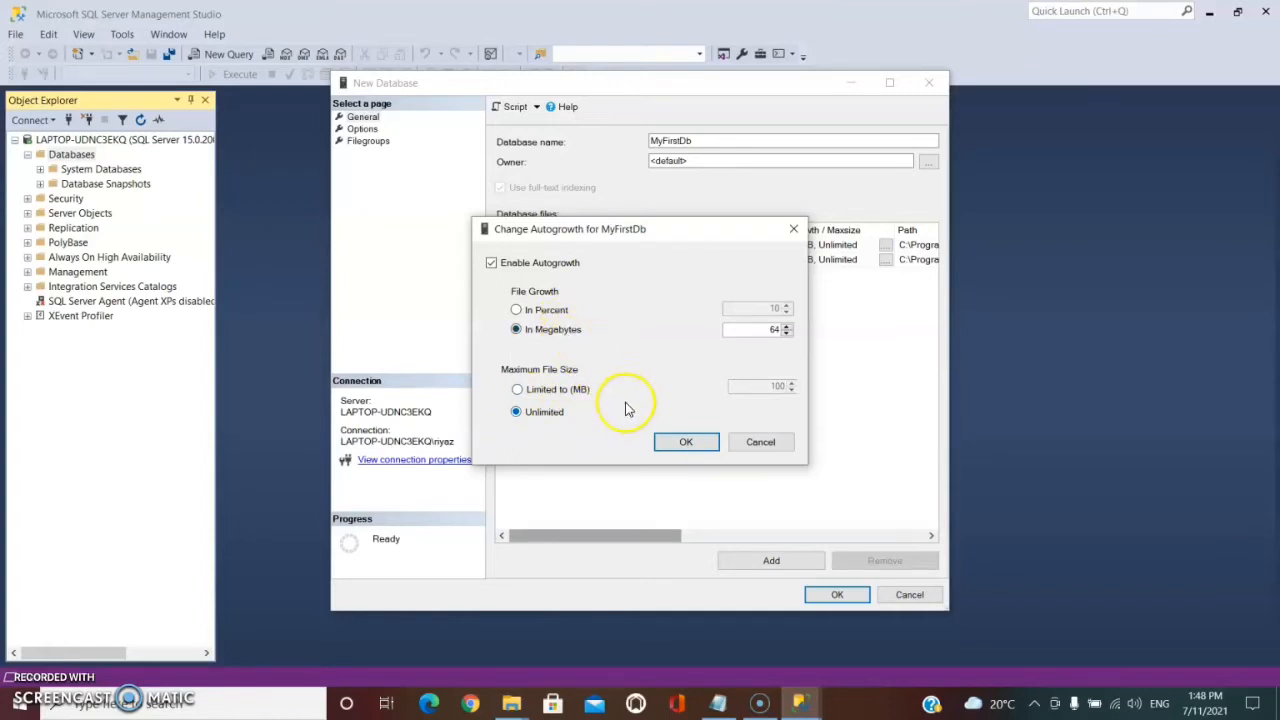
pyautogui.click(748, 446)
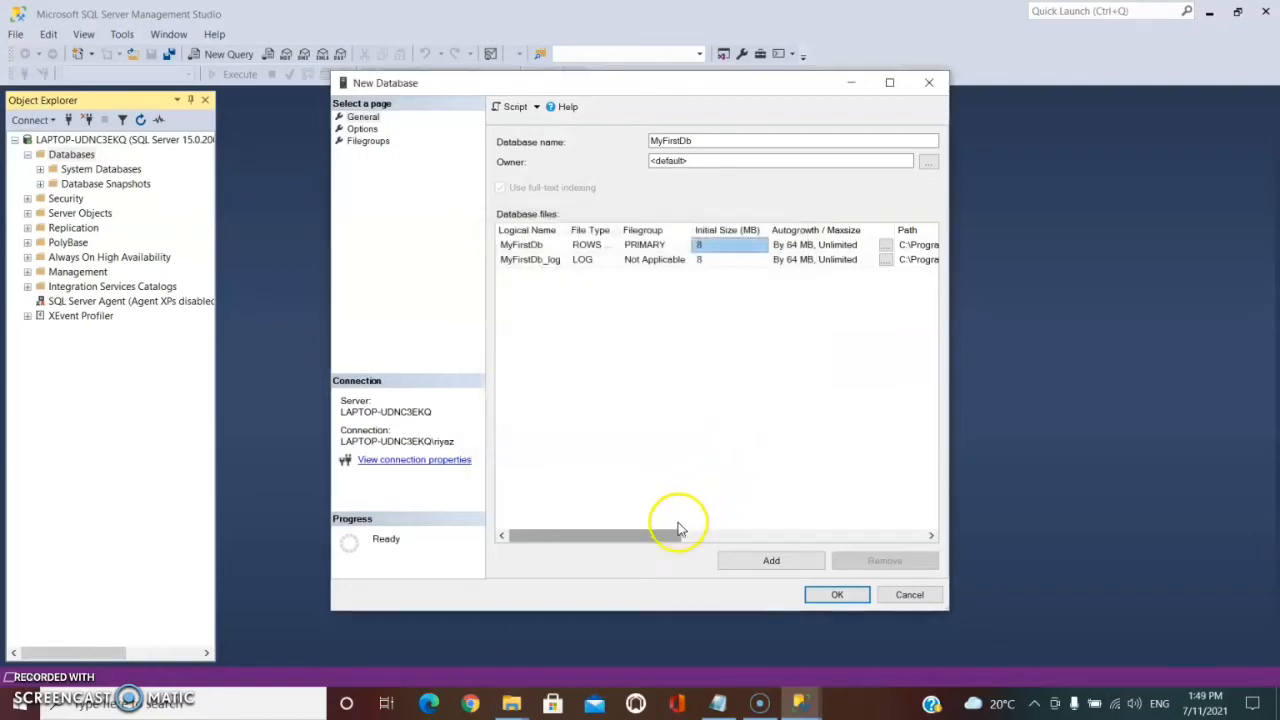
# Copy the data file's folder path from the Path column.
pyautogui.moveTo(670, 538); pyautogui.dragTo(816, 538)
pyautogui.click(856, 245)
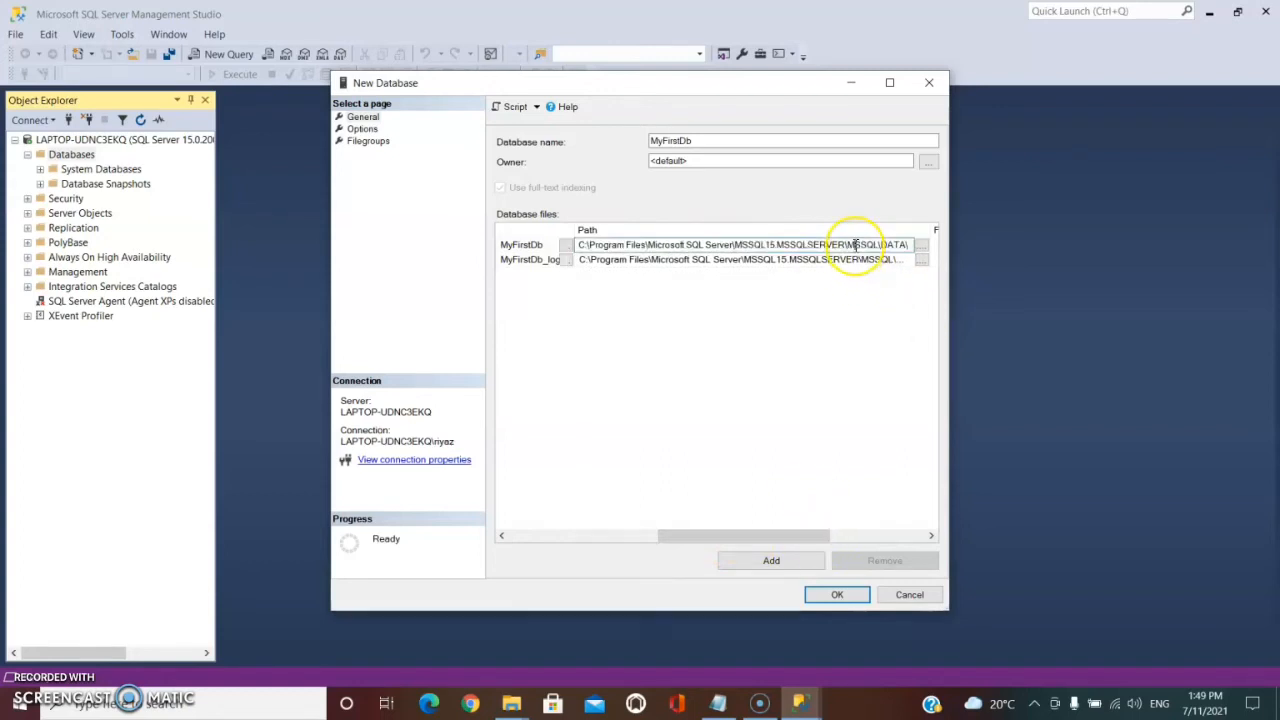
pyautogui.click(884, 244)
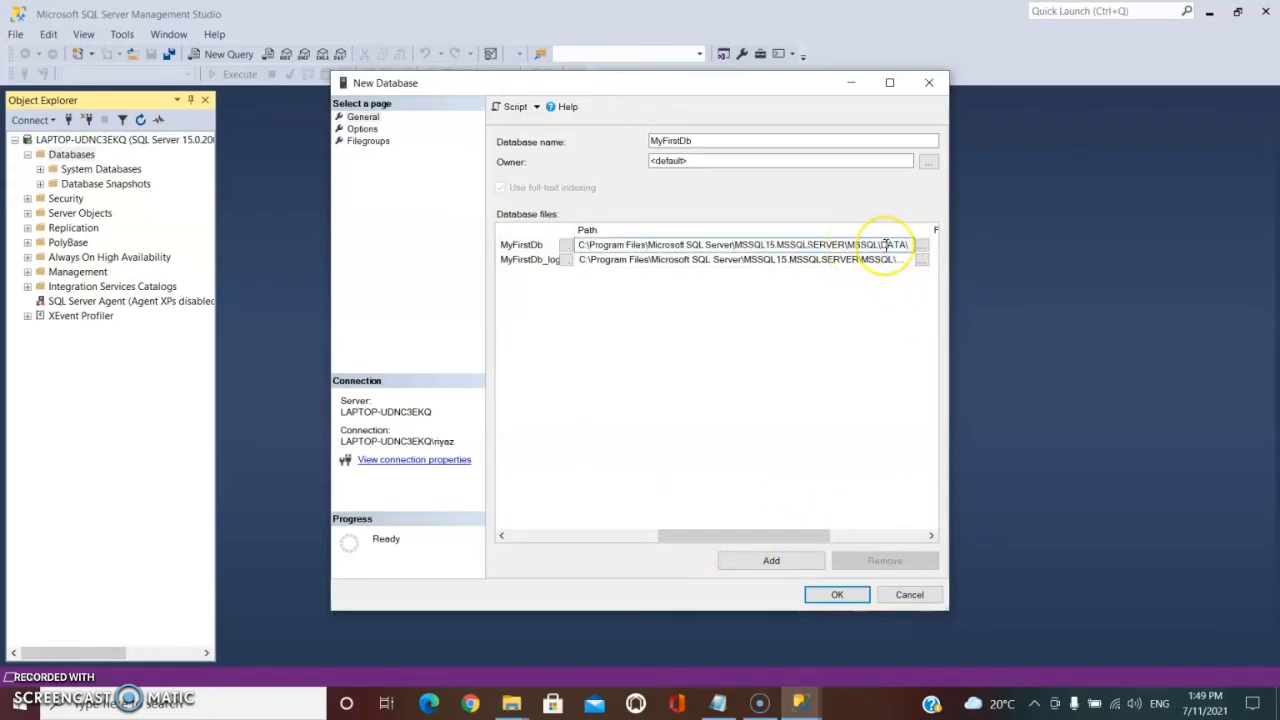
pyautogui.hotkey('ctrl', 'a')
pyautogui.hotkey('ctrl', 'c')
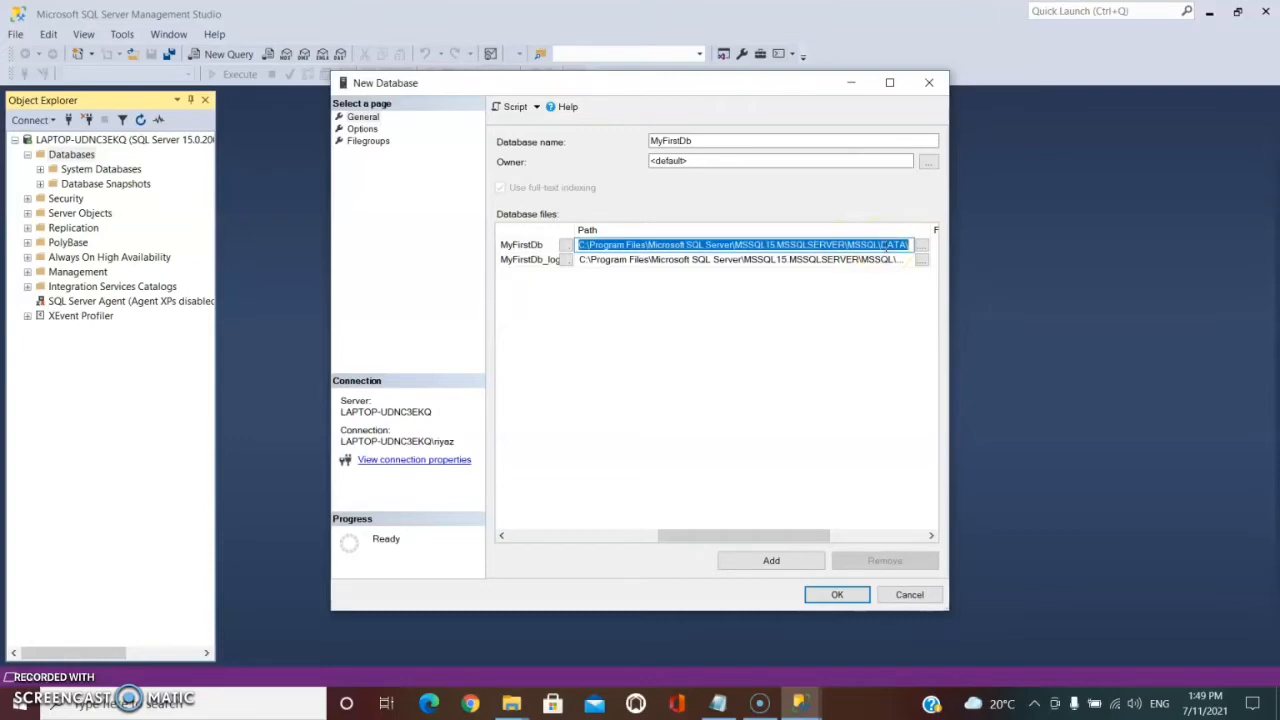
# Switch to File Explorer and navigate to the copied DATA folder path.
pyautogui.click(511, 703)
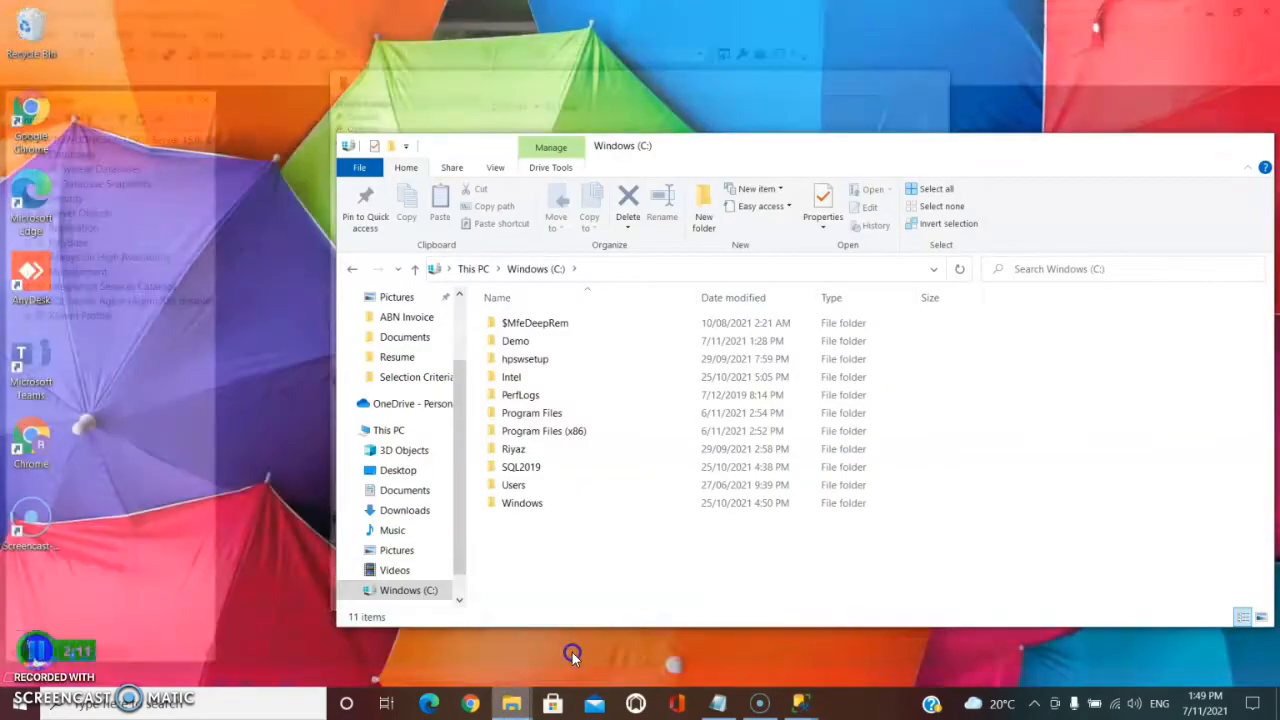
pyautogui.click(574, 657)
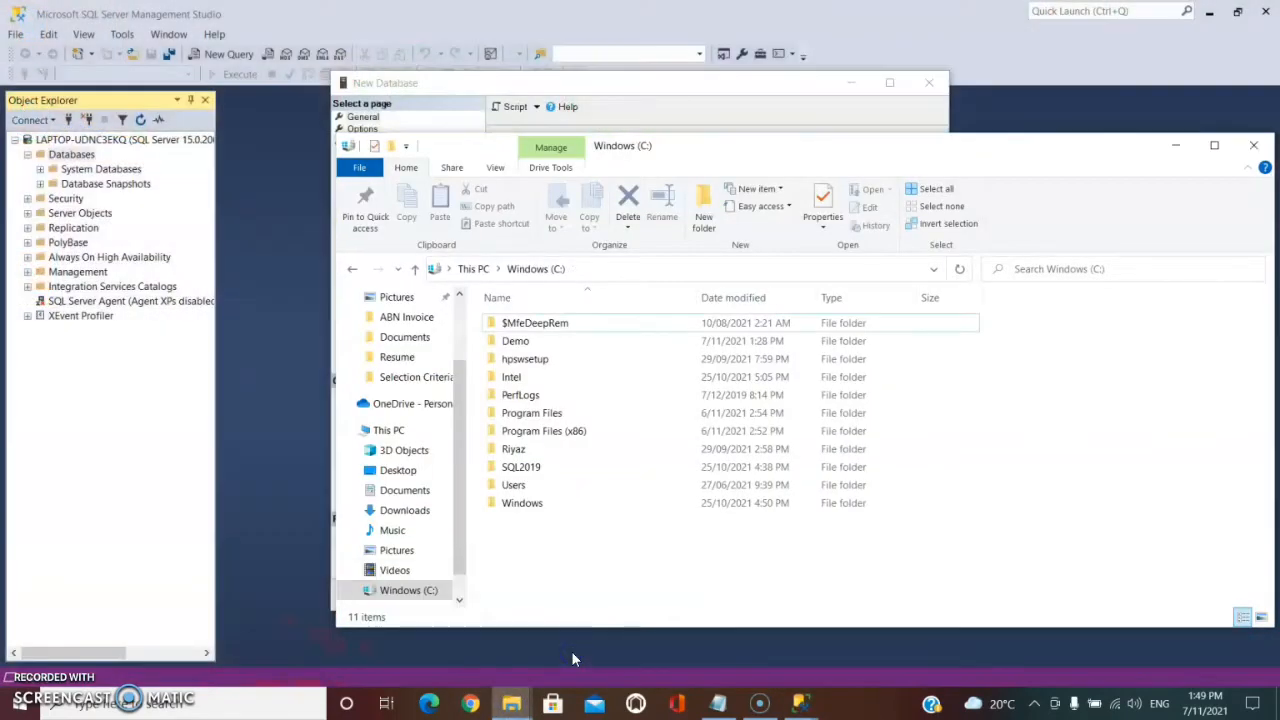
pyautogui.hotkey('alt', 'd')
pyautogui.hotkey('ctrl', 'v')
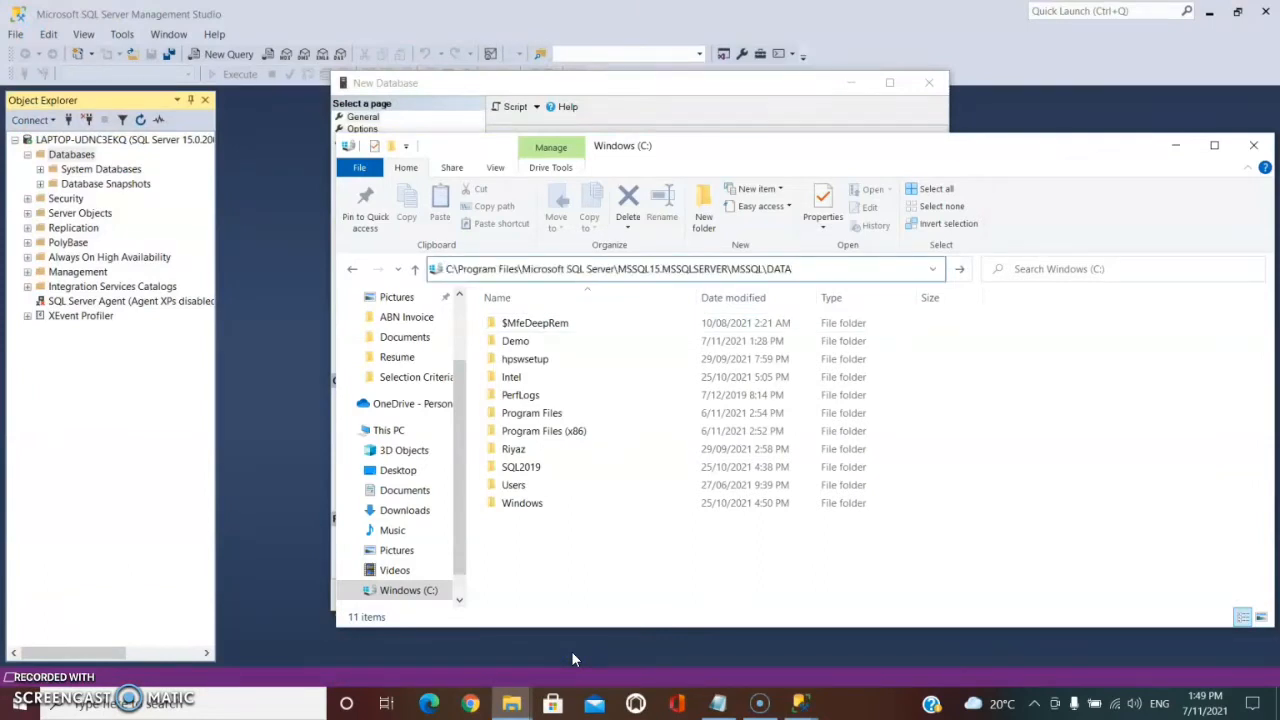
pyautogui.press('Return')
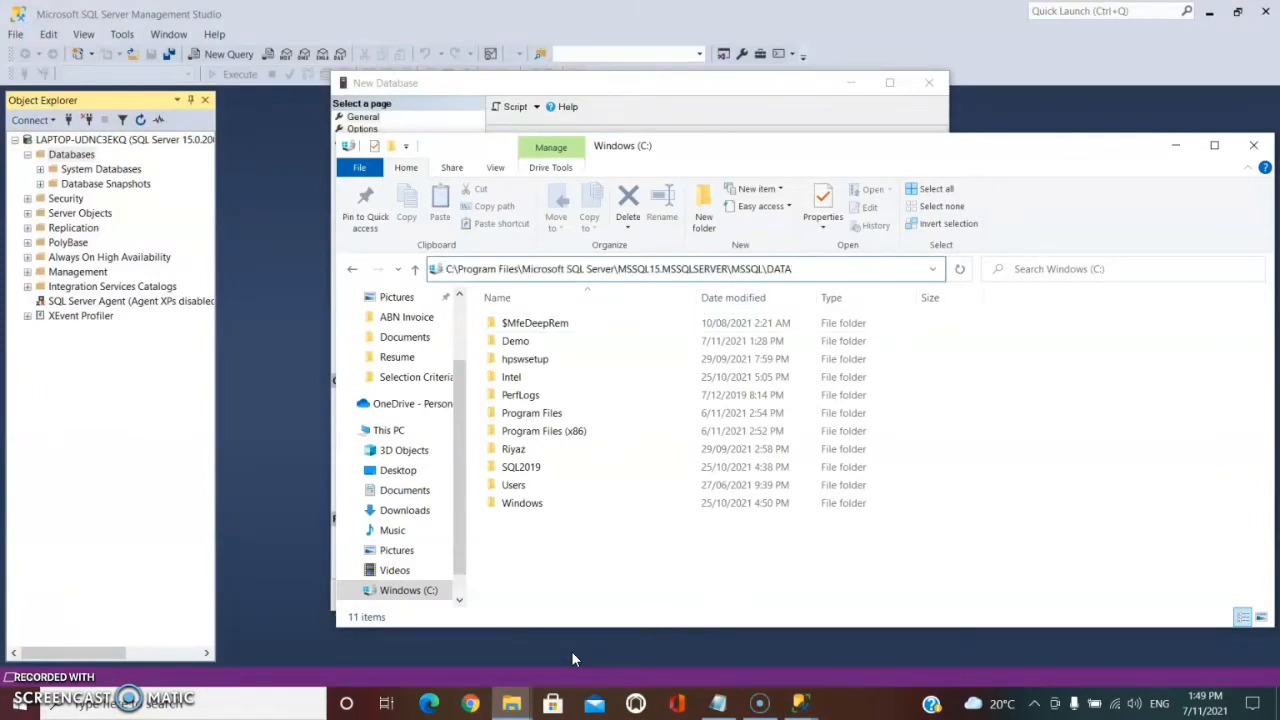
# Edit the address to go up to the MSSQL parent folder.
pyautogui.click(860, 270)
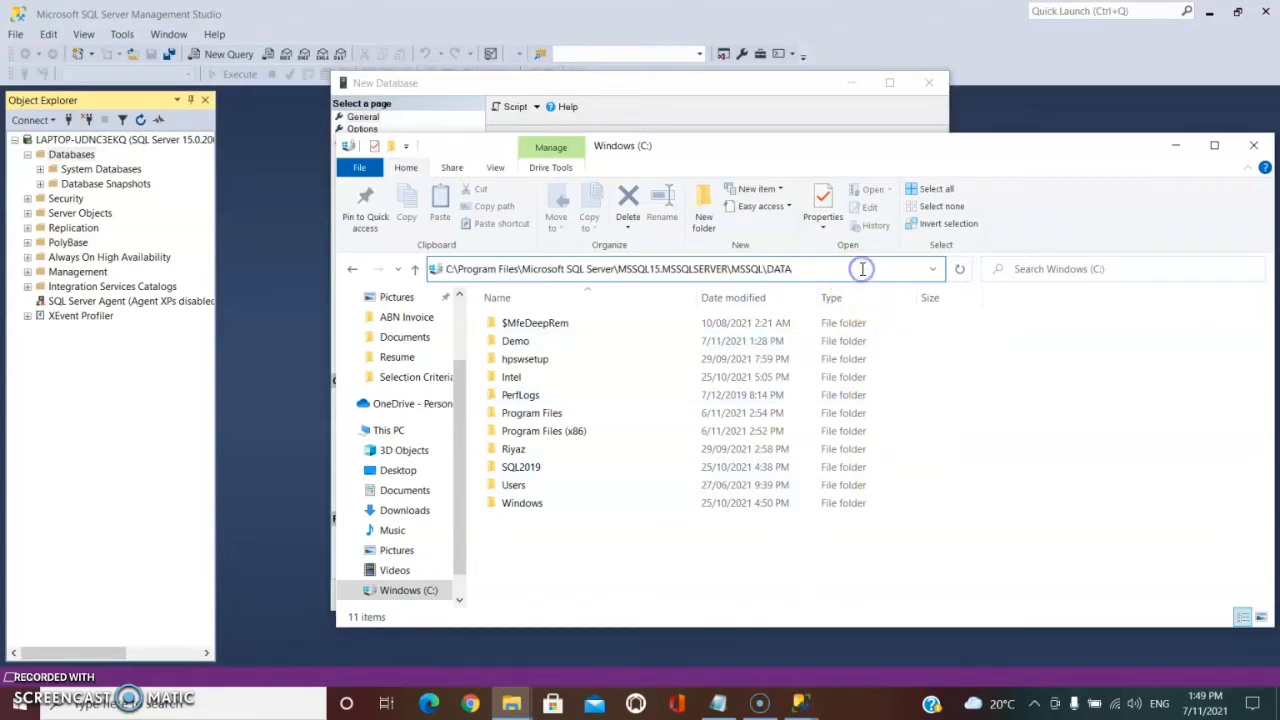
pyautogui.hotkey('shift', 'Left')
pyautogui.hotkey('shift', 'Left')
pyautogui.hotkey('shift', 'Left')
pyautogui.hotkey('shift', 'Left')
pyautogui.hotkey('shift', 'Left')
pyautogui.press('BackSpace')
pyautogui.press('Return')
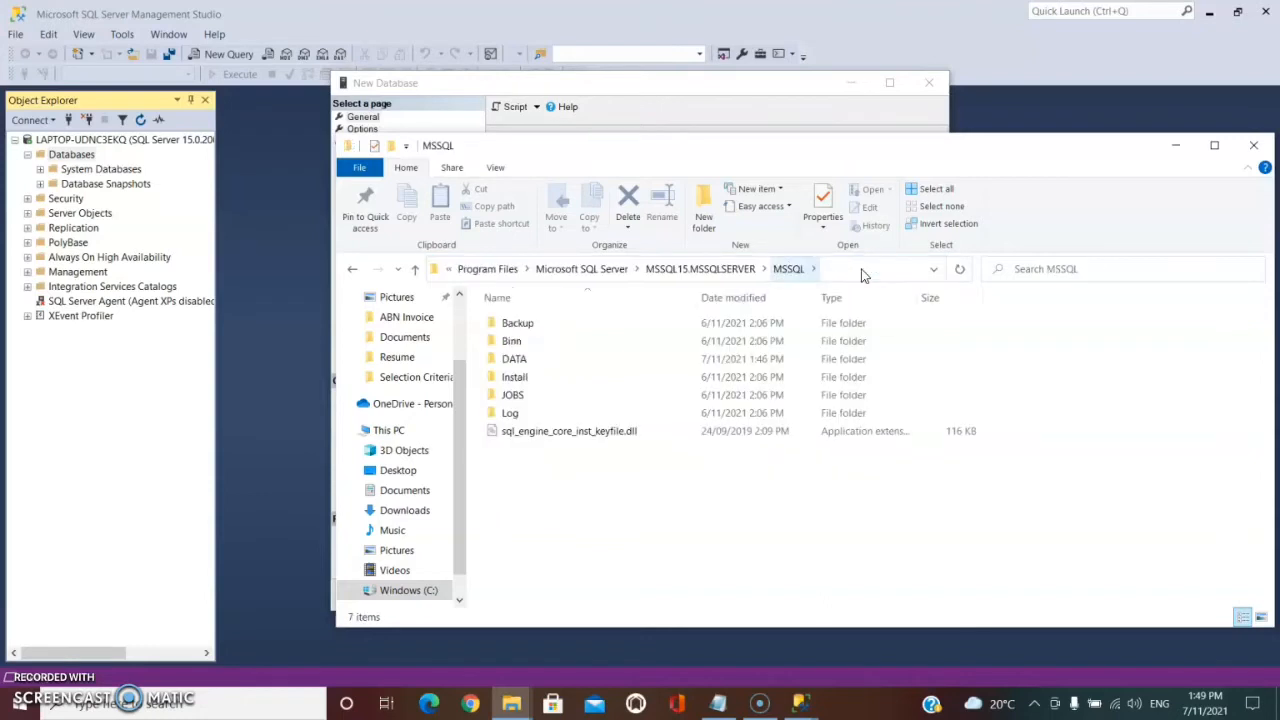
# Try to open the DATA folder, then minimize File Explorer.
pyautogui.click(553, 360)
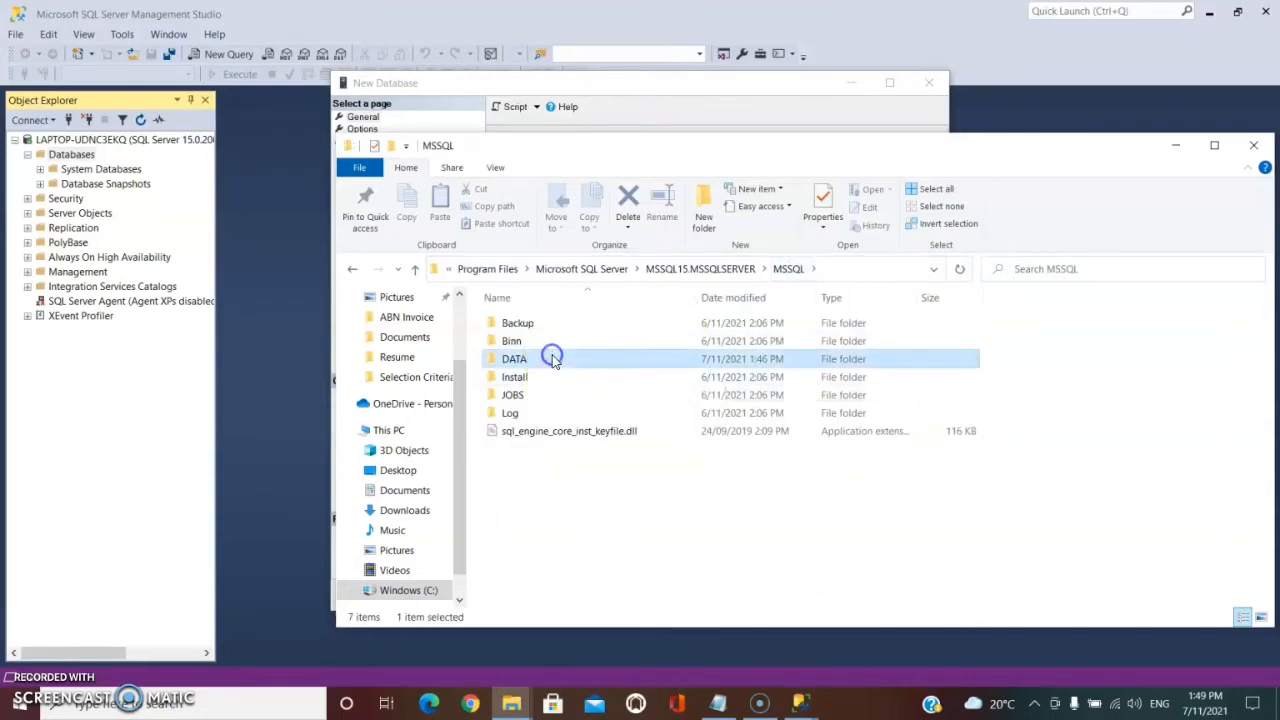
pyautogui.doubleClick(518, 361)
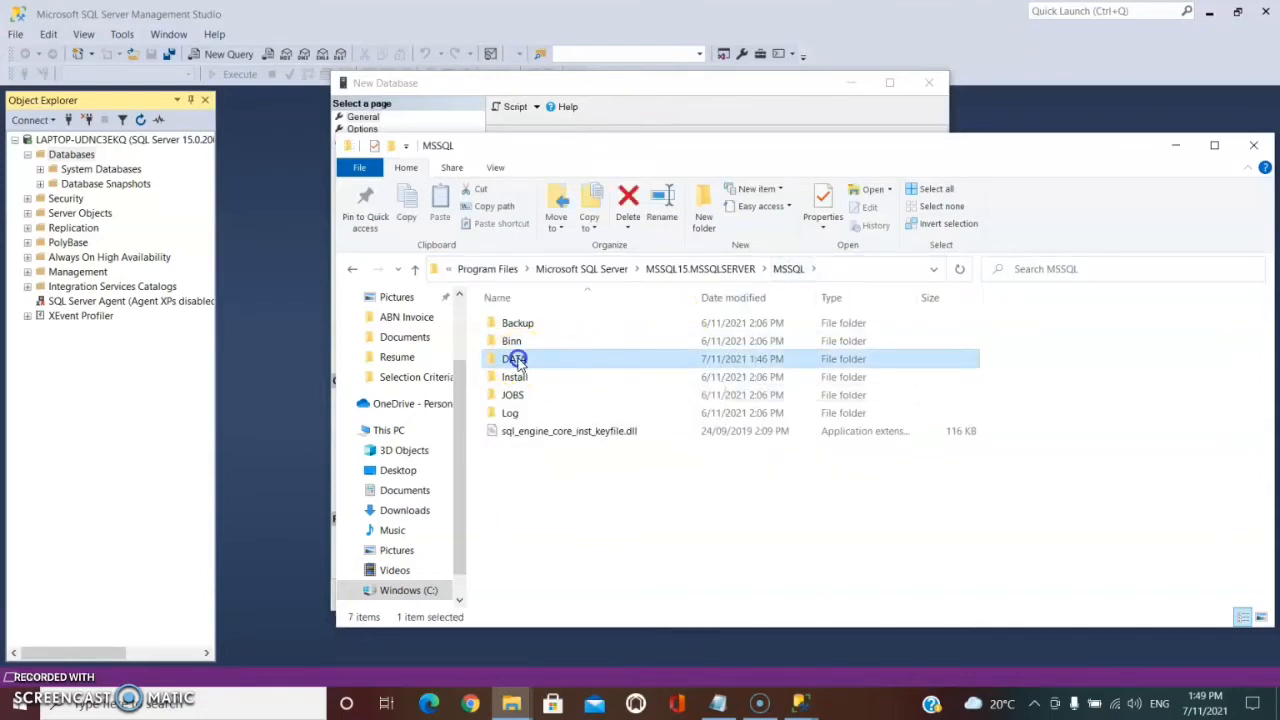
pyautogui.rightClick(518, 361)
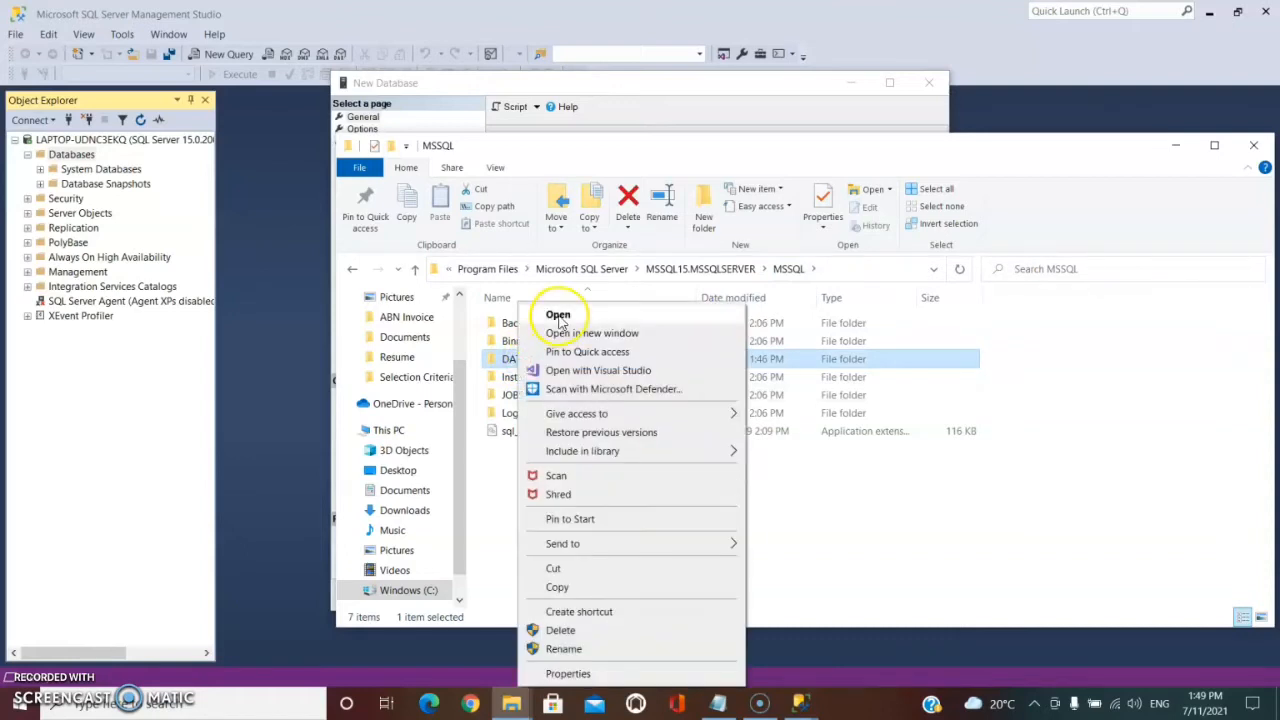
pyautogui.click(558, 318)
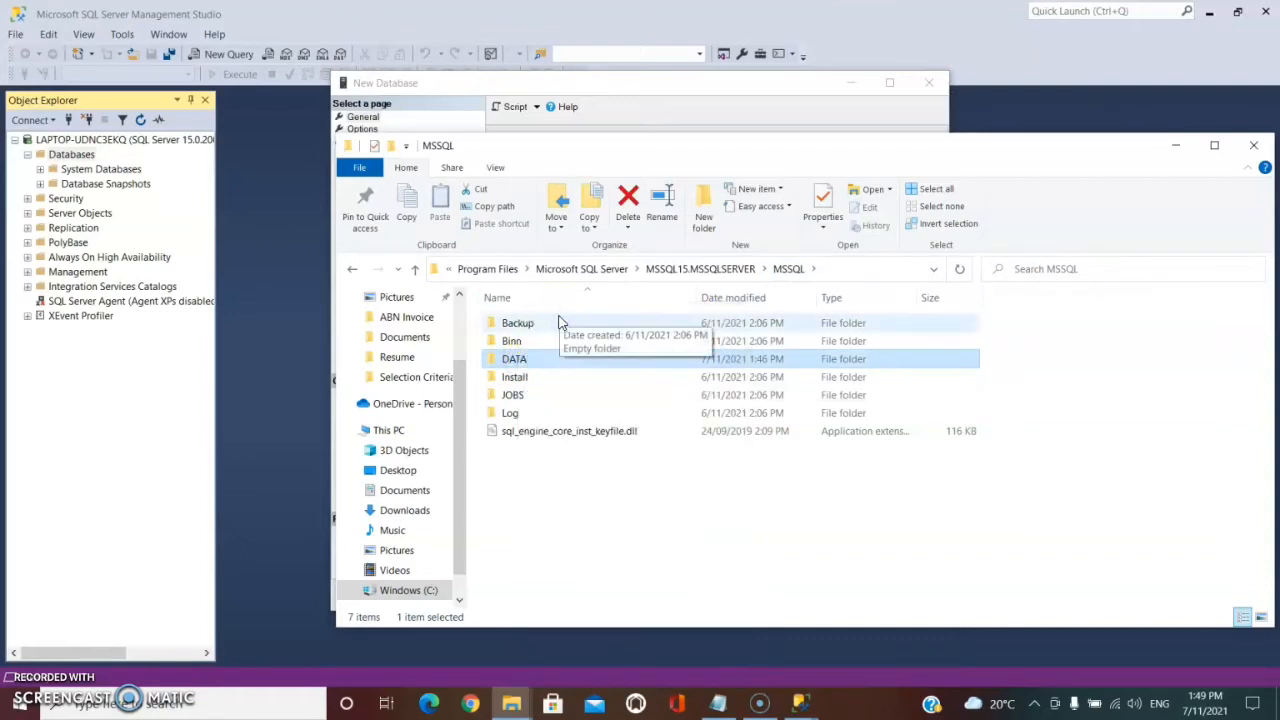
pyautogui.click(1178, 150)
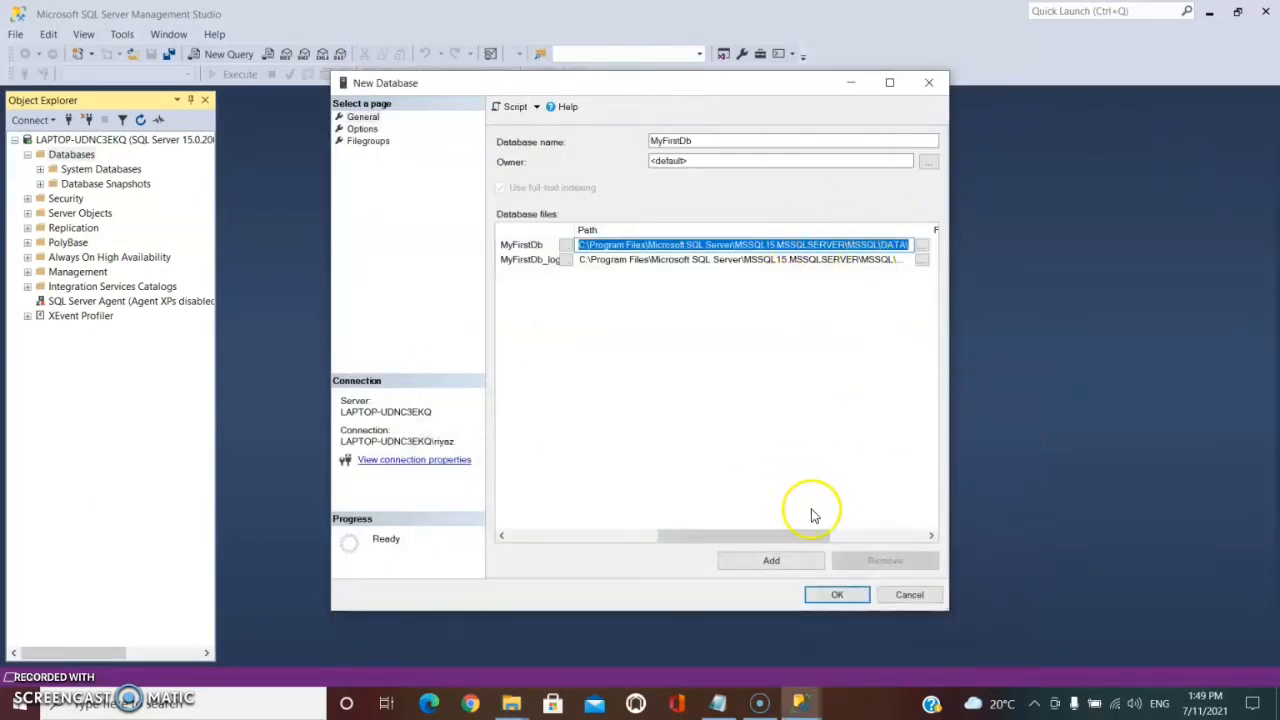
# Examine the File Name column of the database files.
pyautogui.click(846, 537)
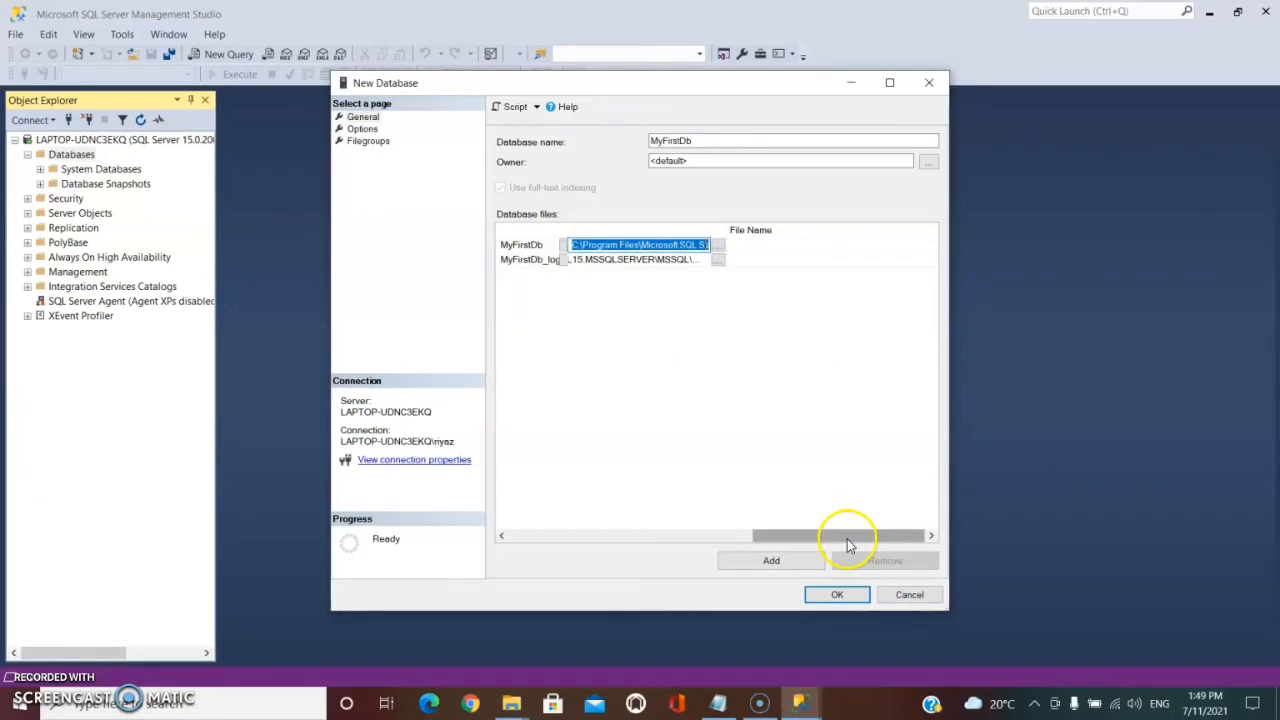
pyautogui.click(780, 245)
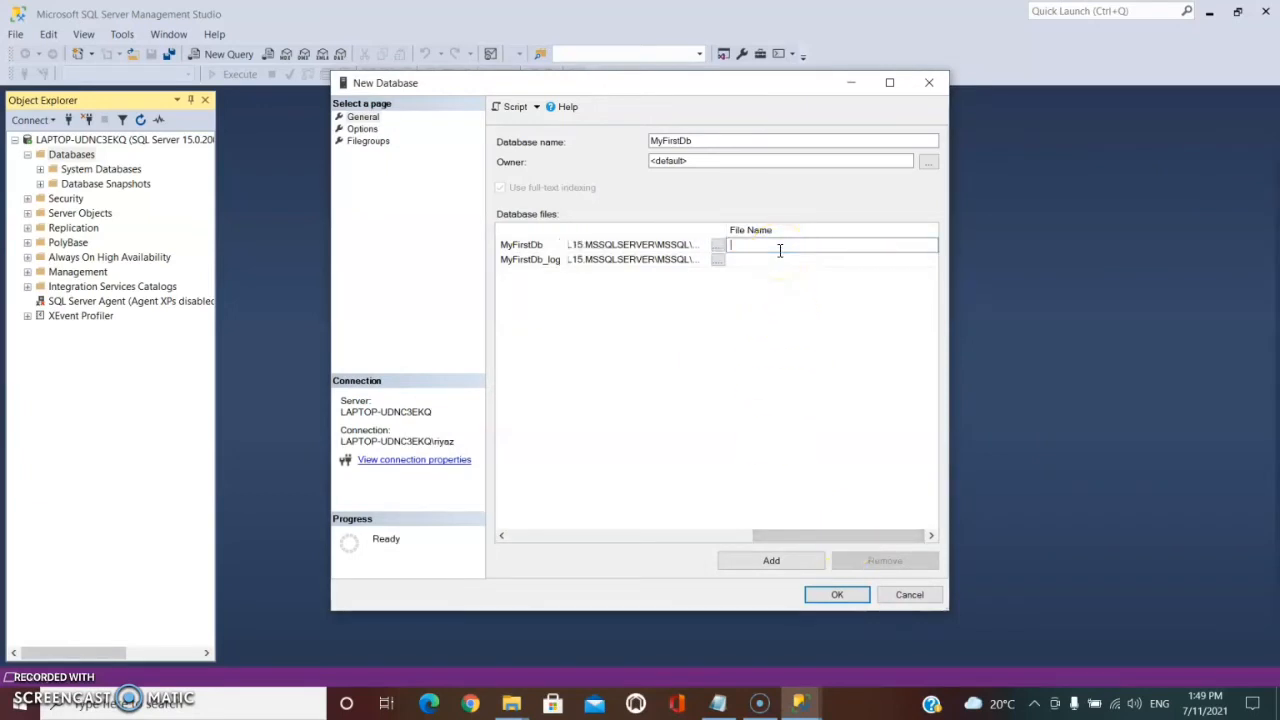
pyautogui.click(707, 140)
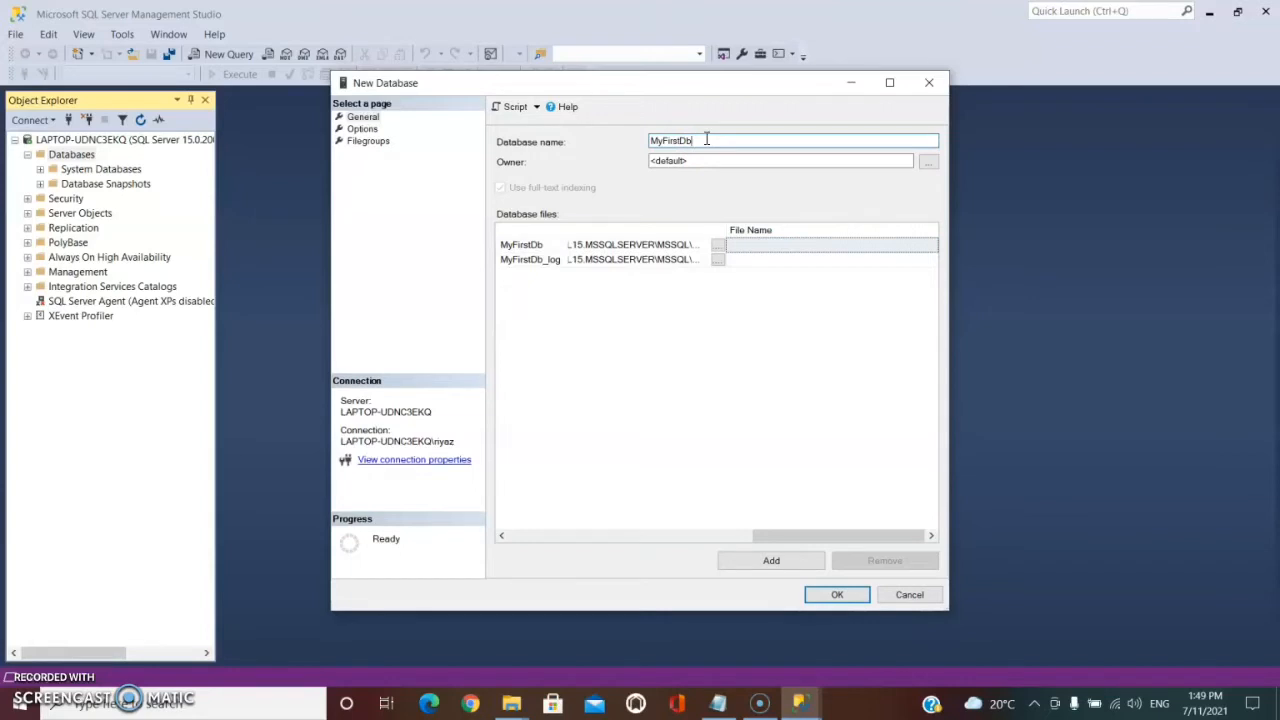
# Create the MyFirstDb database with the default file settings and expand its node in the object tree.
pyautogui.click(765, 251)
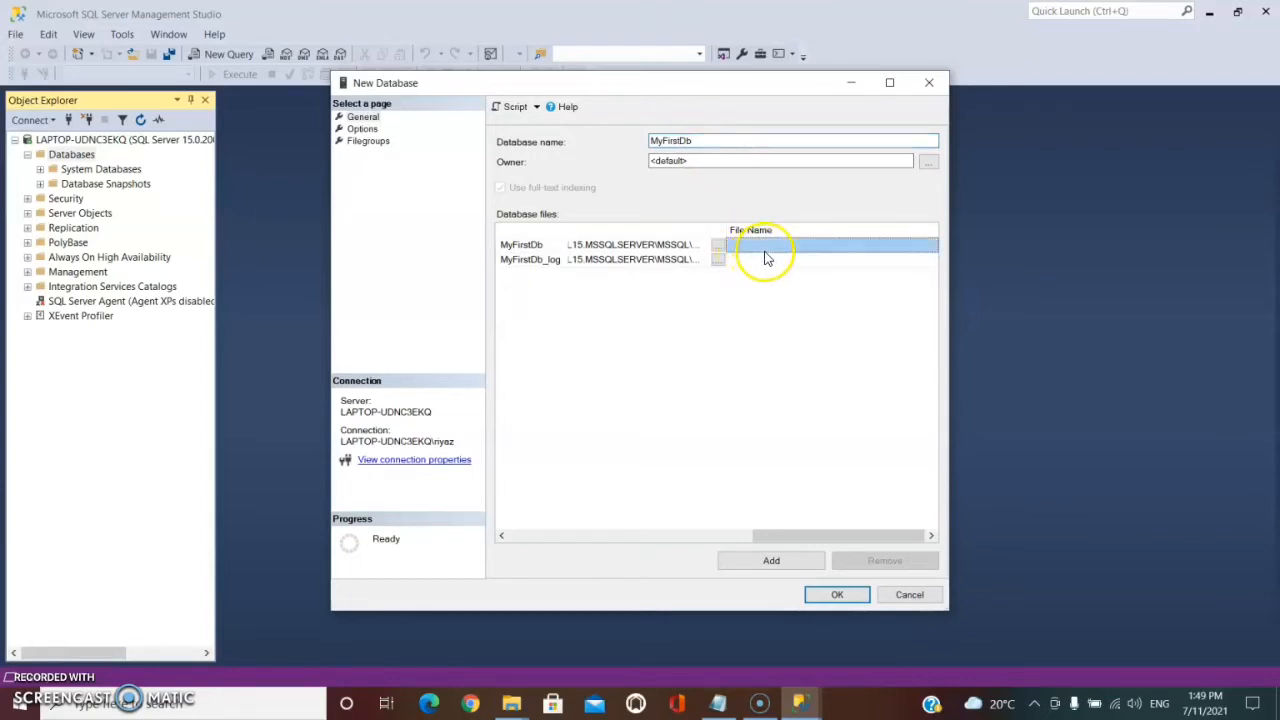
pyautogui.click(838, 595)
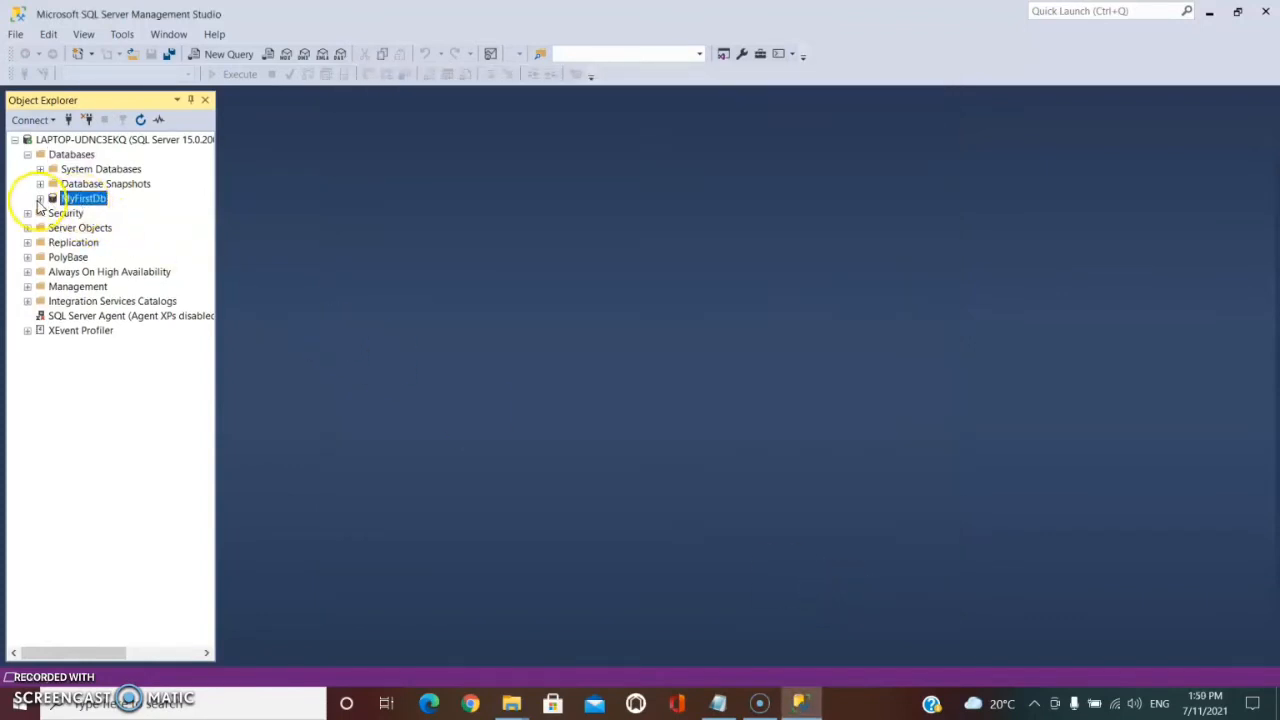
pyautogui.click(39, 200)
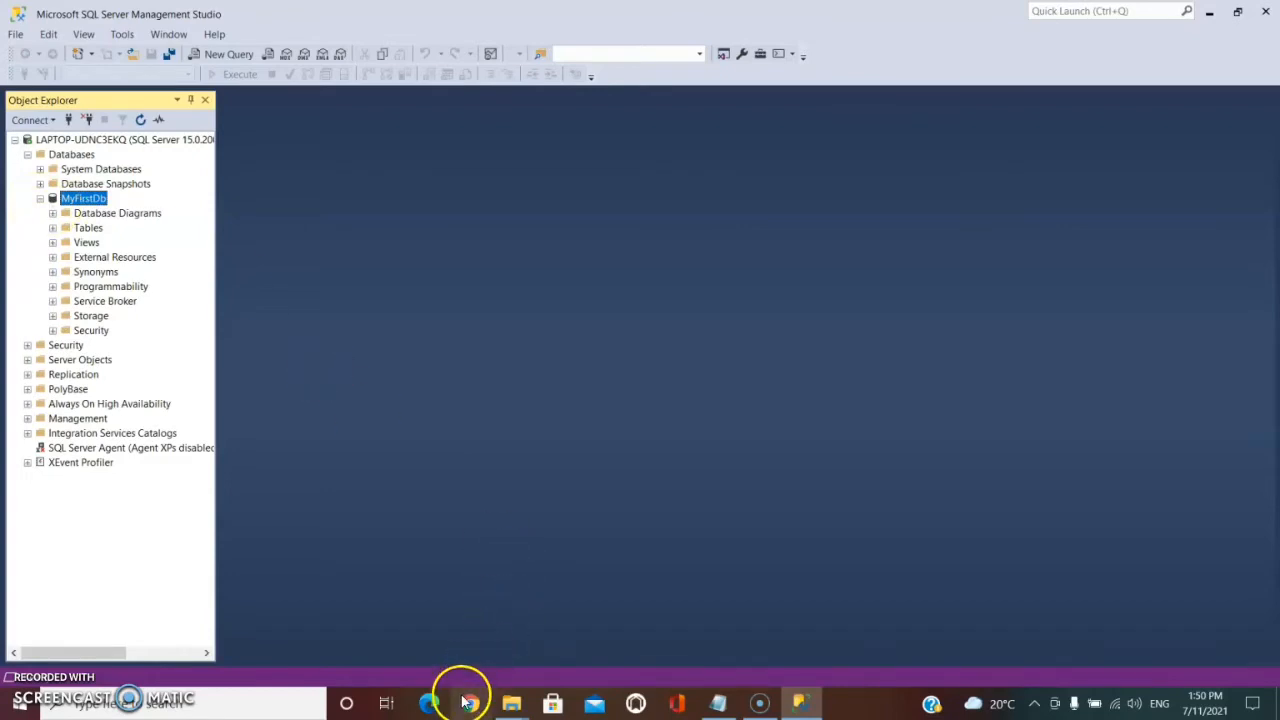
# Try to change to the copied DATA folder path in a regular Command Prompt opened with cmd, then close it.
pyautogui.click(513, 705)
pyautogui.click(590, 655)
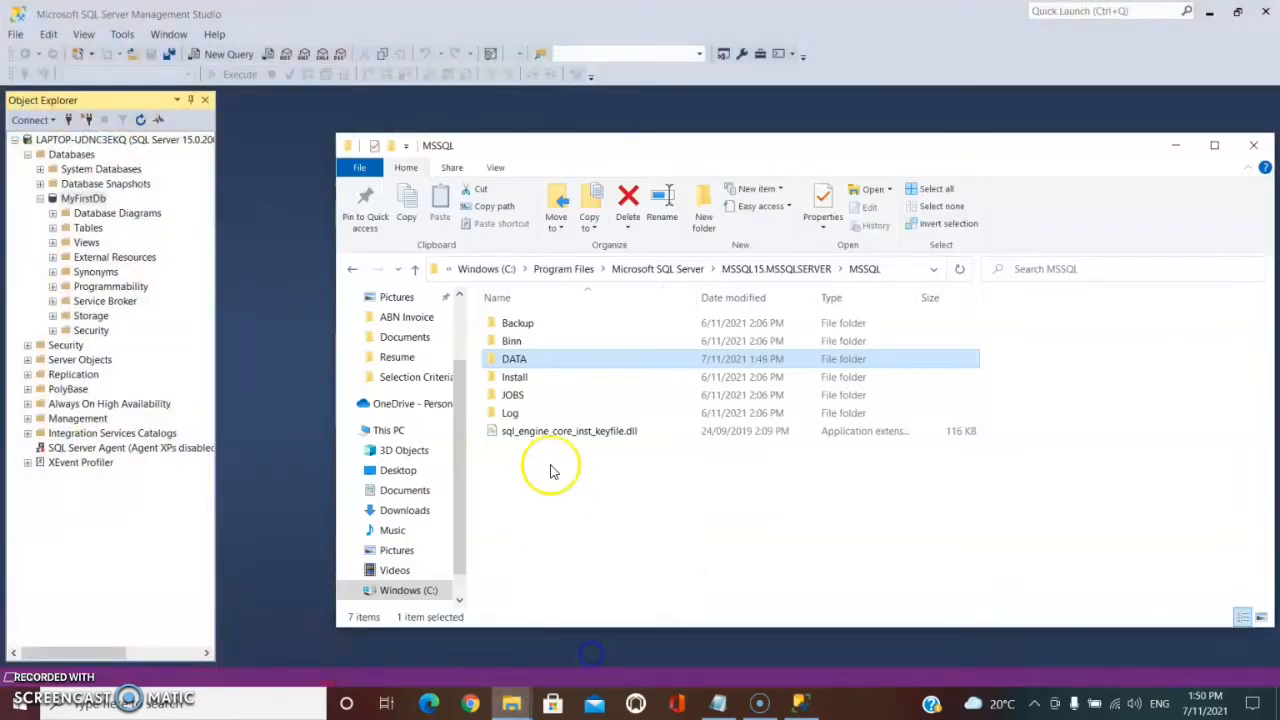
pyautogui.click(527, 363)
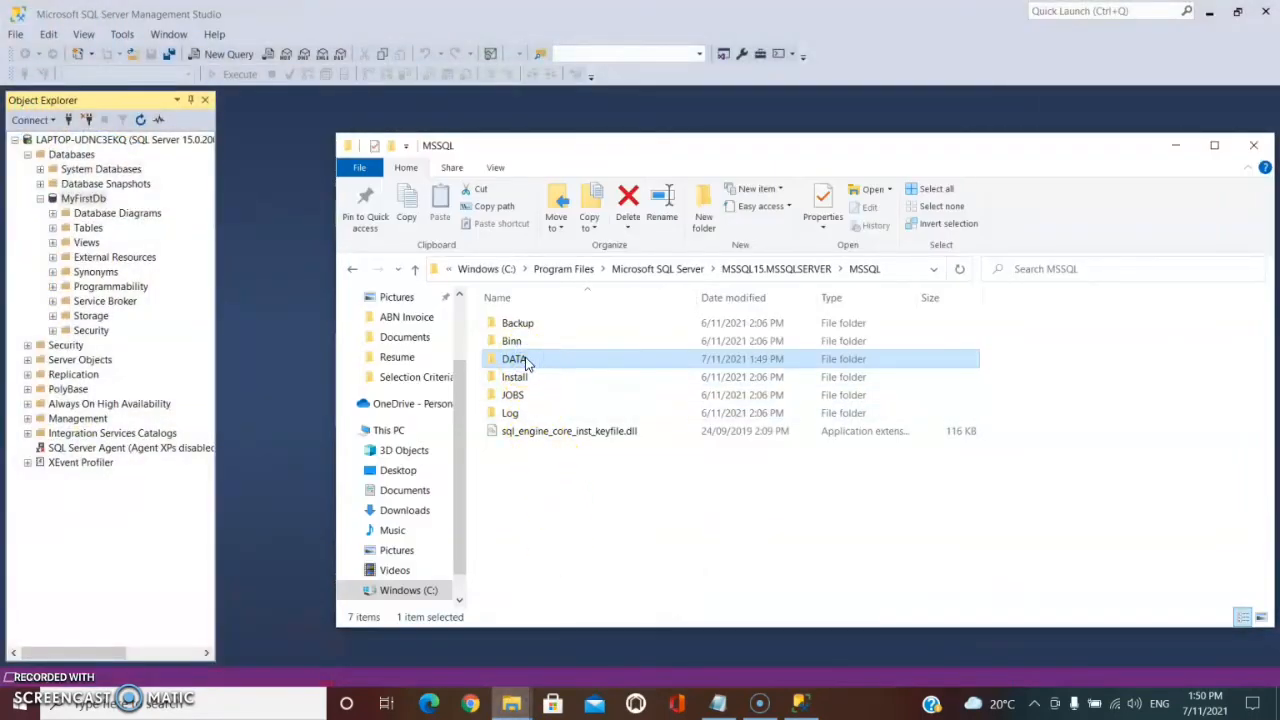
pyautogui.press('super+r')
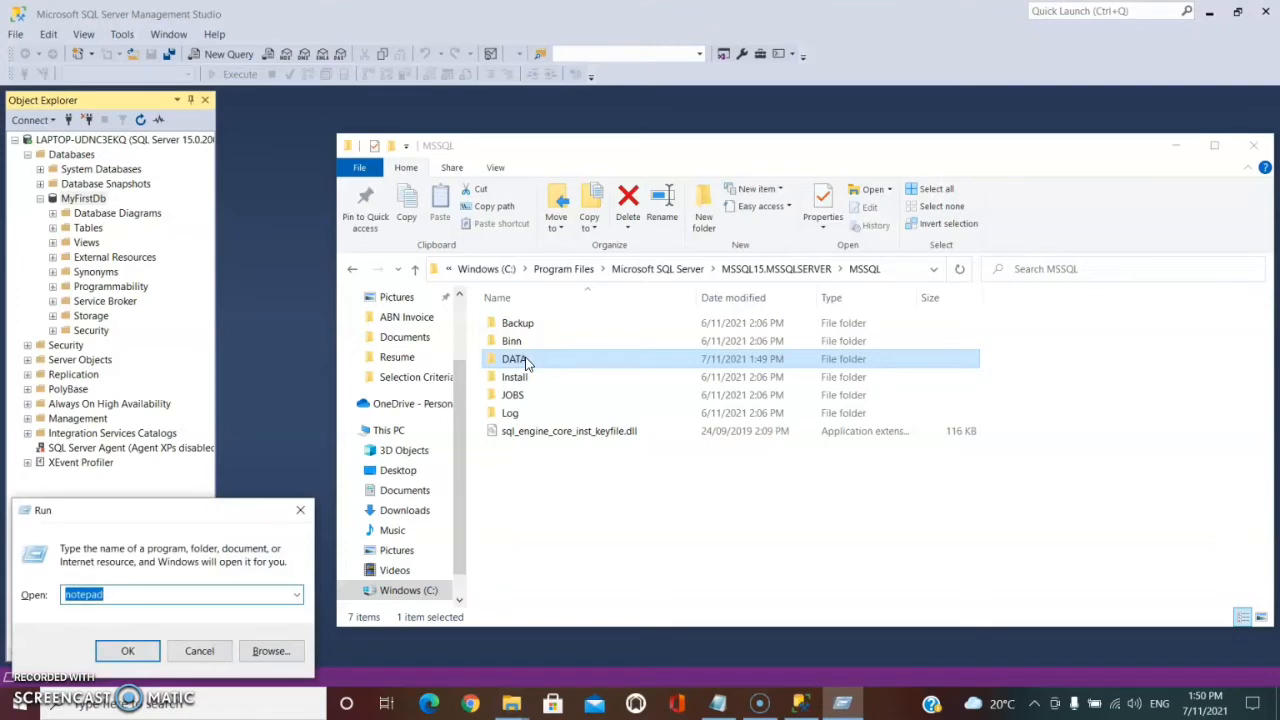
pyautogui.write('cmd')
pyautogui.press('Return')
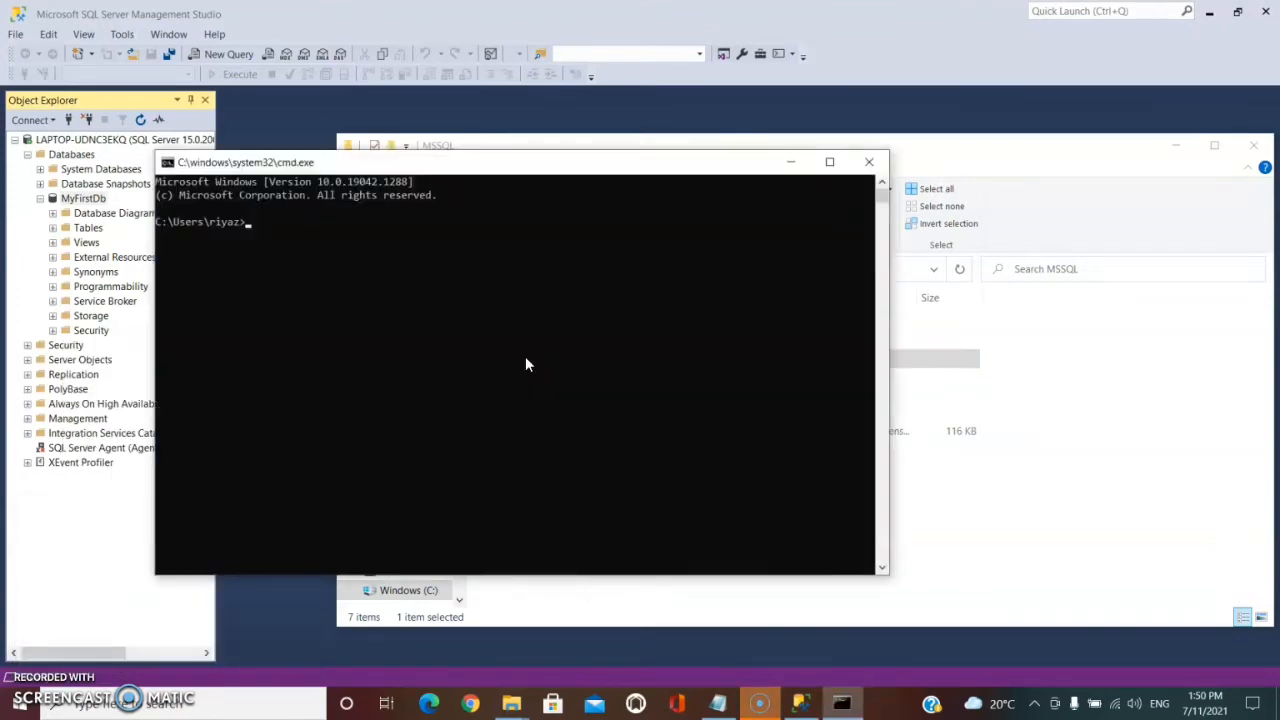
pyautogui.write('cd')
pyautogui.write('C:\\Program Files\\Microsoft SQL Server\\MSSQL15.MSSQLSERVER\\MSSQL\\DATA\\')
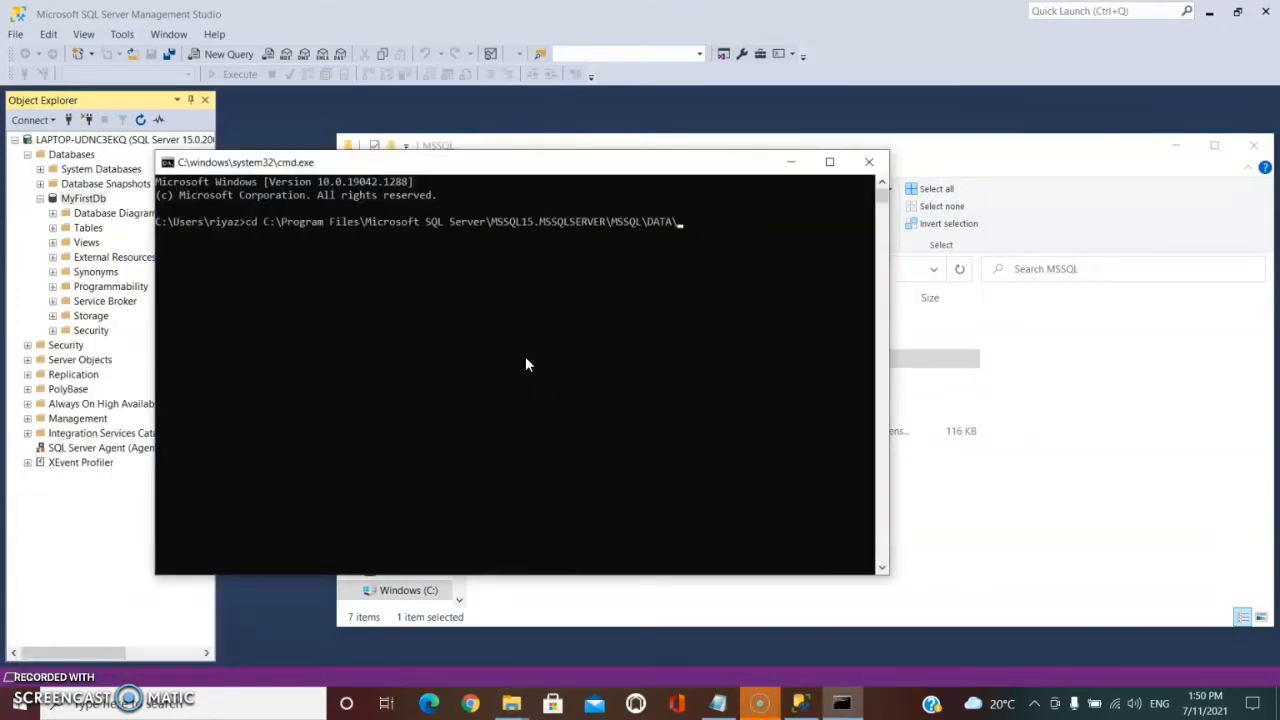
pyautogui.press('Return')
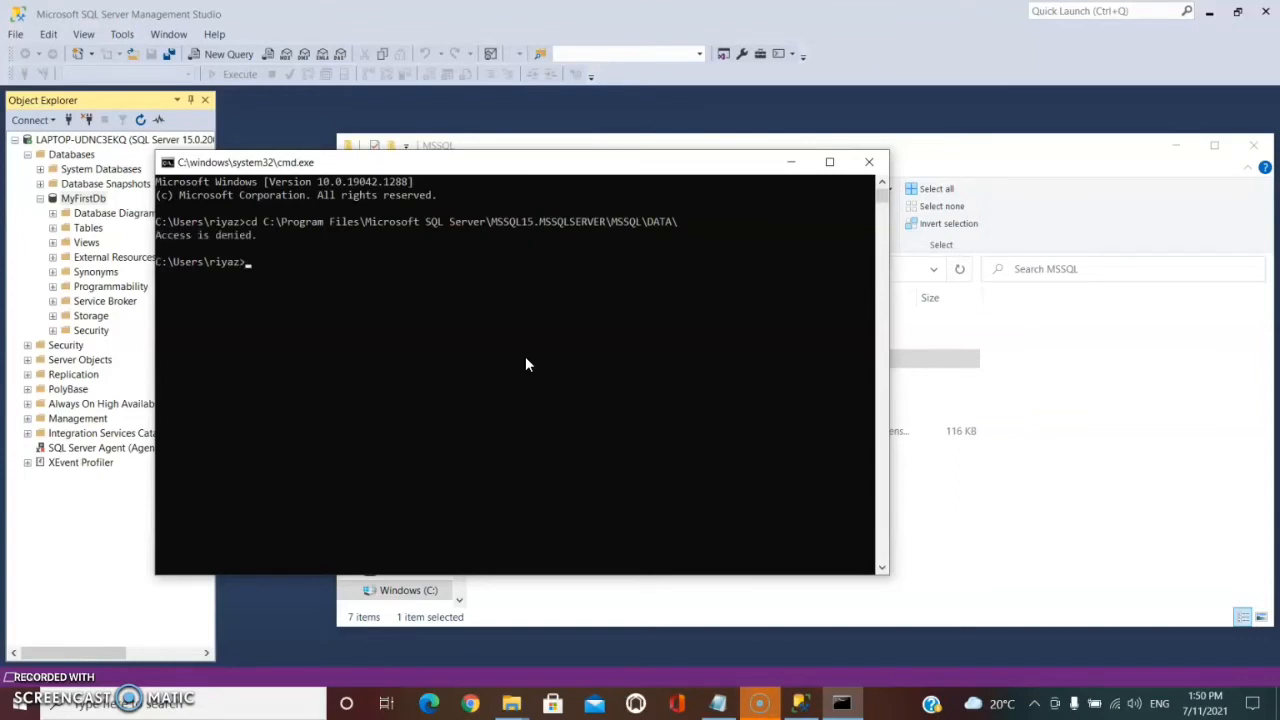
pyautogui.click(869, 162)
# Search for the Command Prompt and run it as administrator.
pyautogui.press('super')
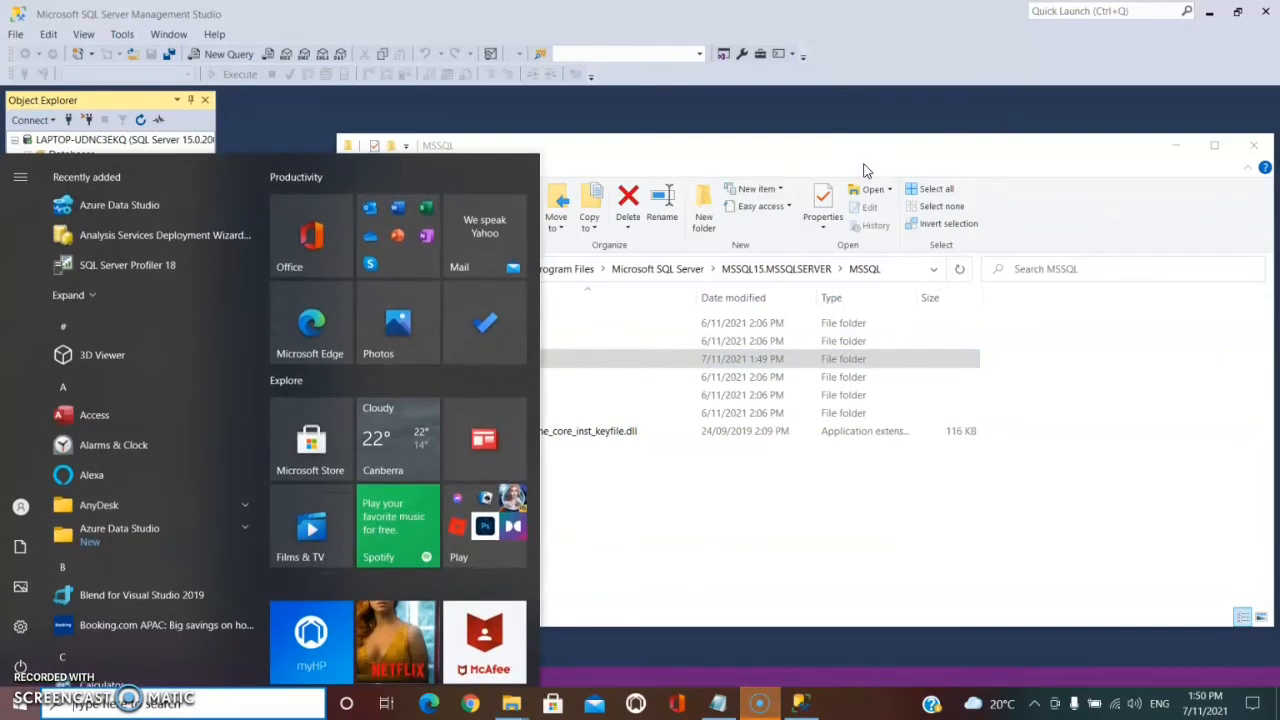
pyautogui.write('comm')
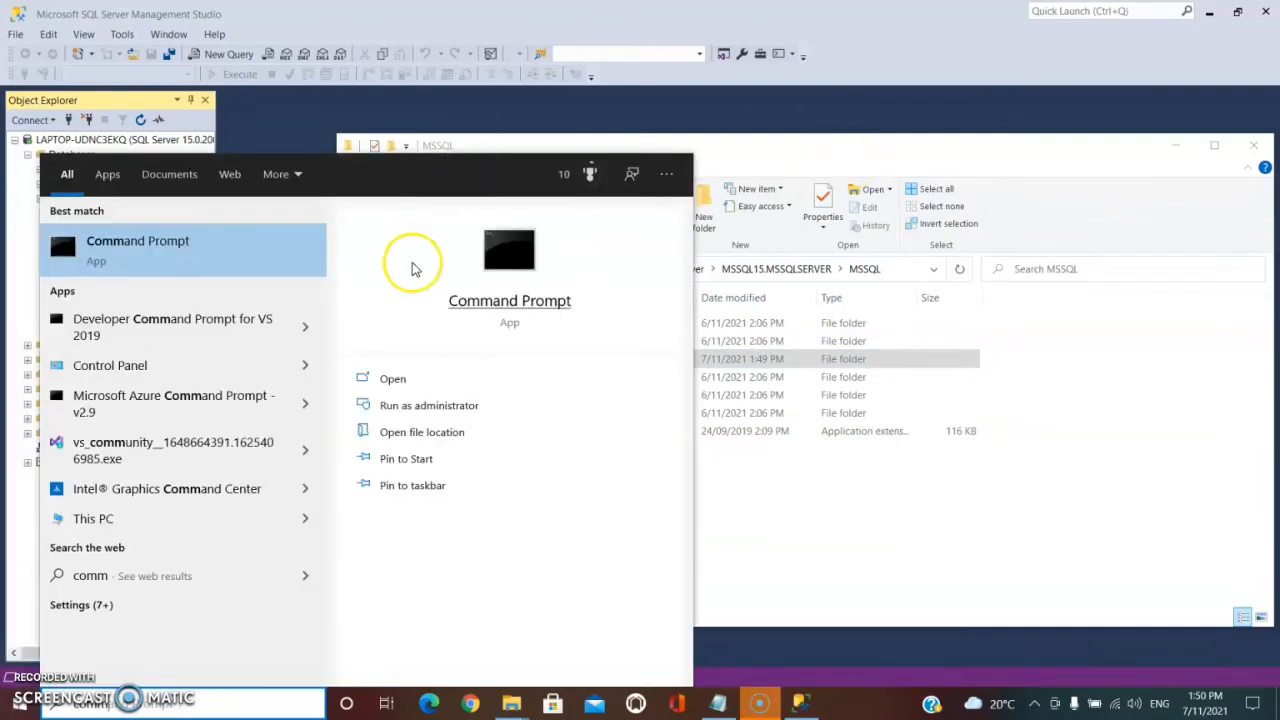
pyautogui.click(420, 418)
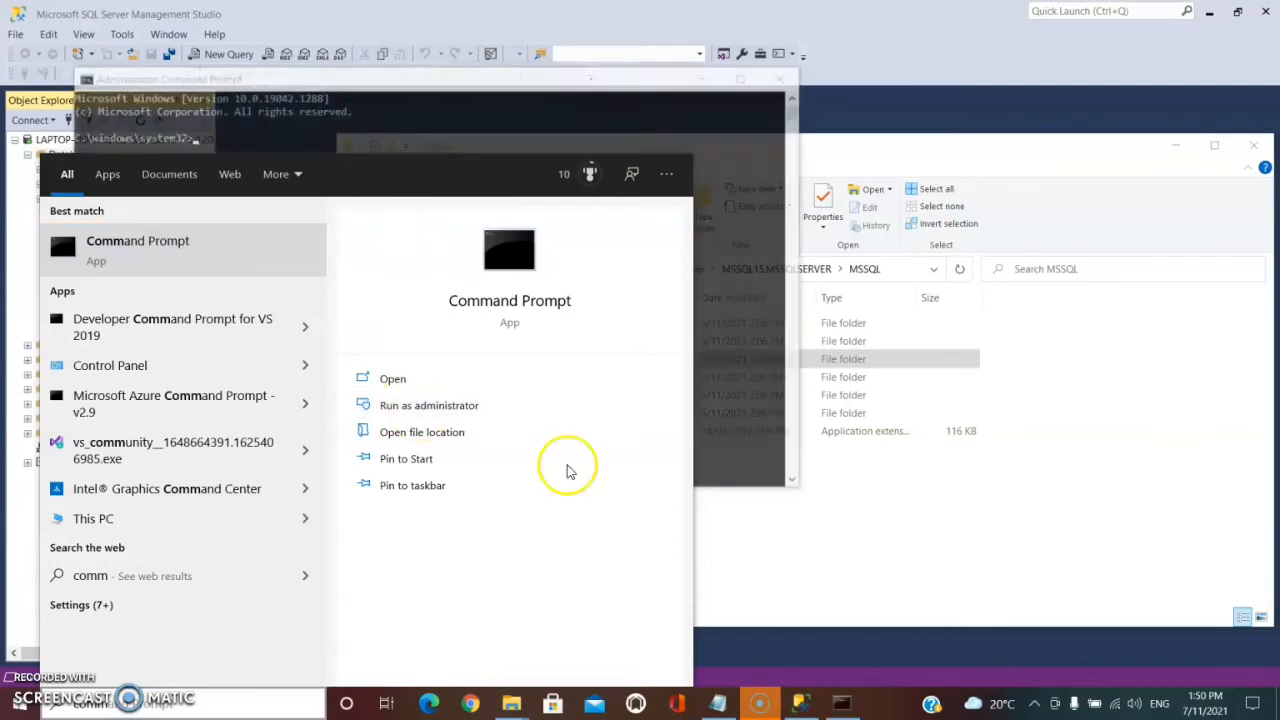
pyautogui.click(736, 163)
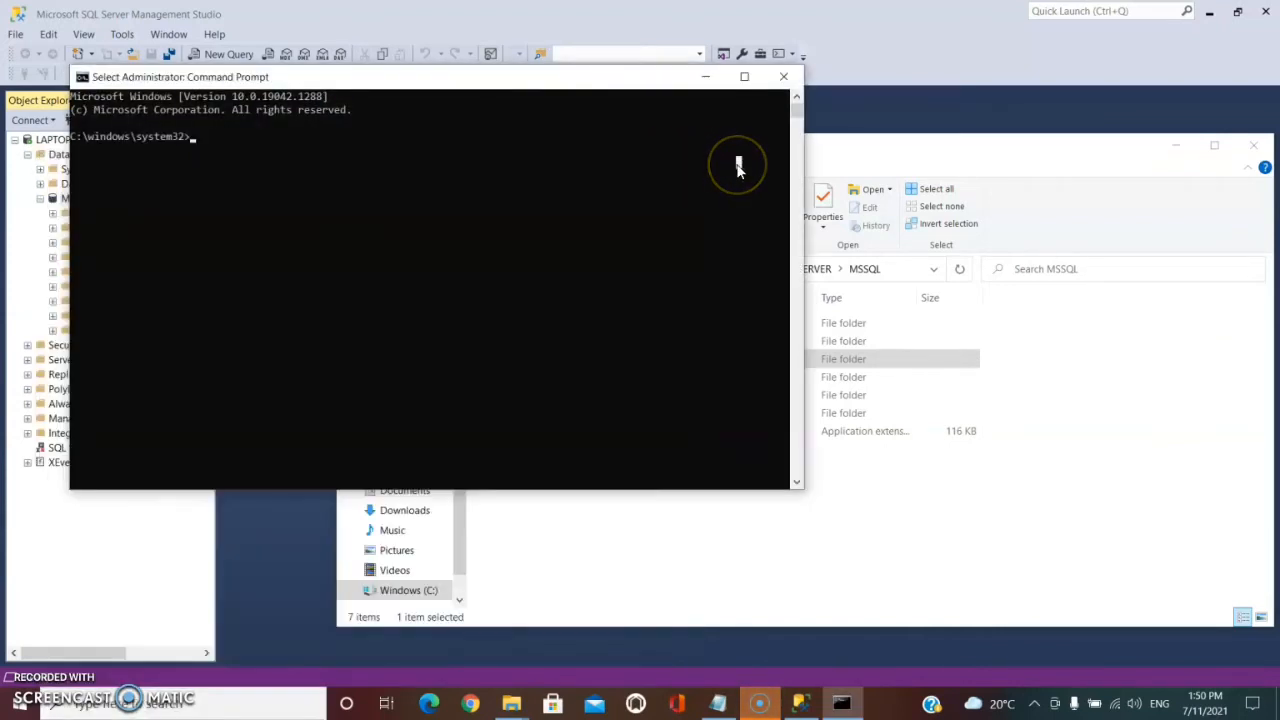
# Change directory to the pasted DATA folder path and list its files with dir.
pyautogui.write('cd')
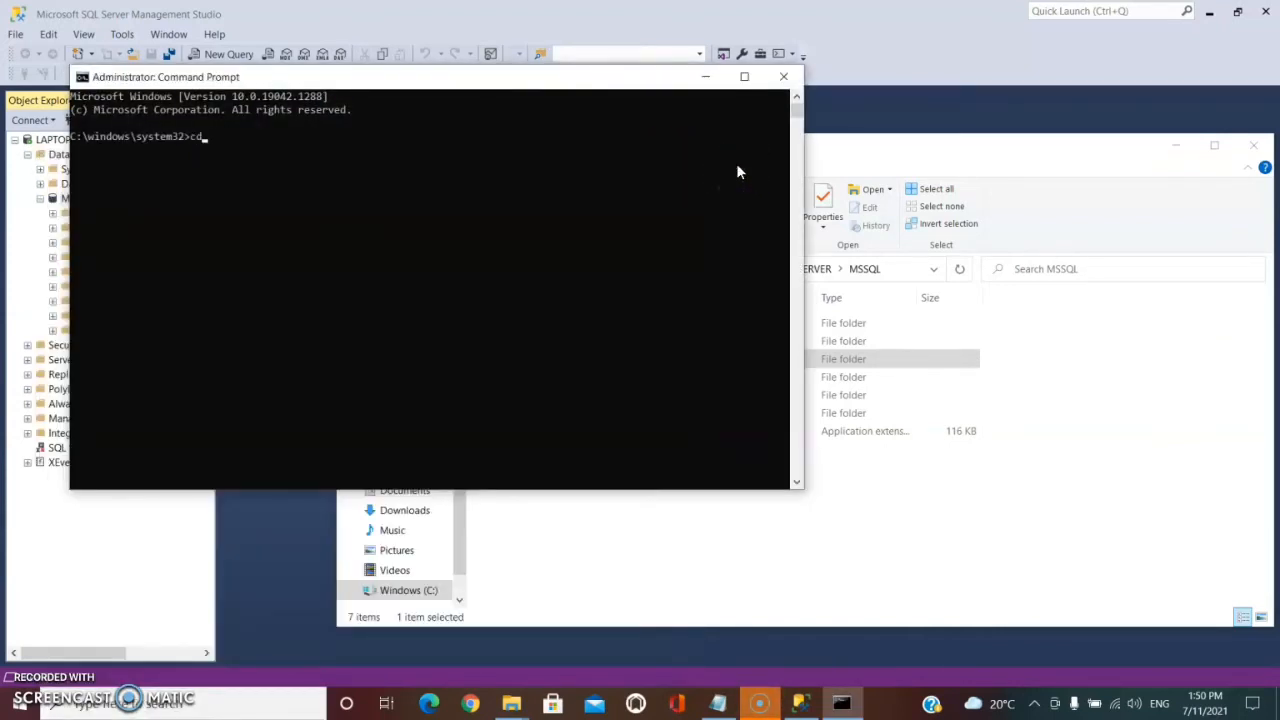
pyautogui.write('C:\\Program Files\\Microsoft SQL Server\\MSSQL15.MSSQLSERVER\\MSSQL\\DATA\\')
pyautogui.press('Return')
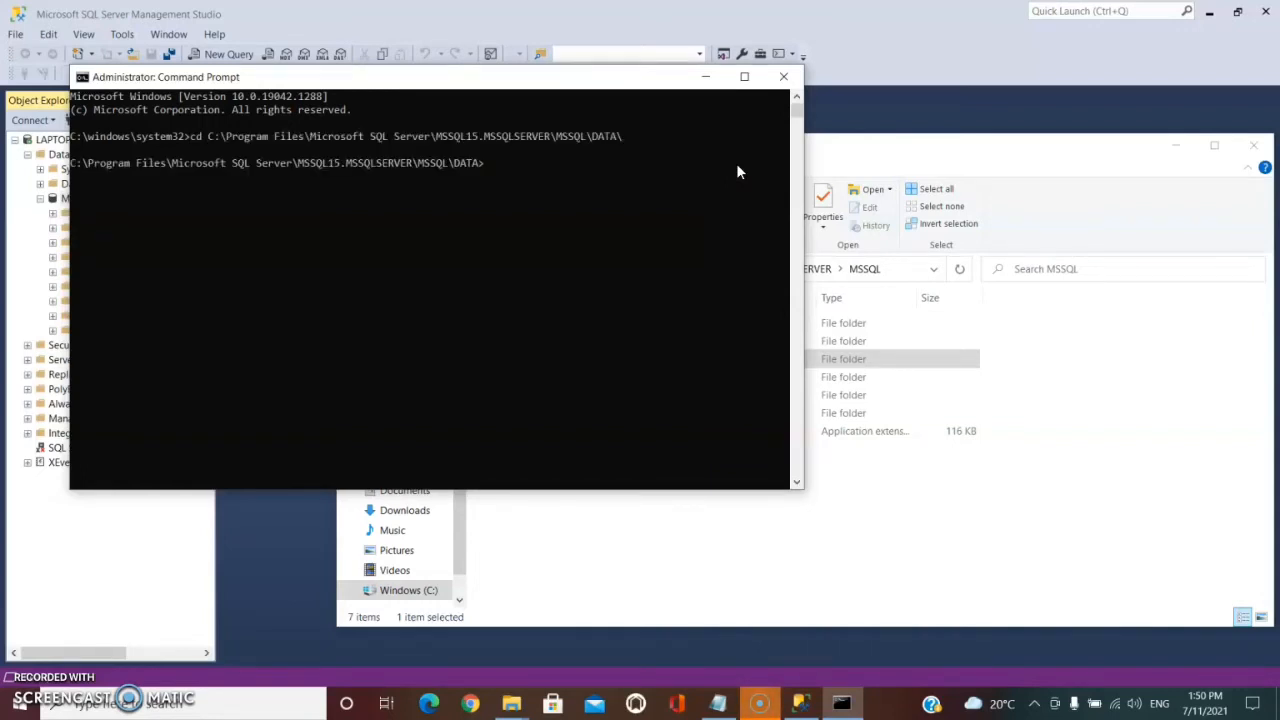
pyautogui.write('dir')
pyautogui.press('Return')
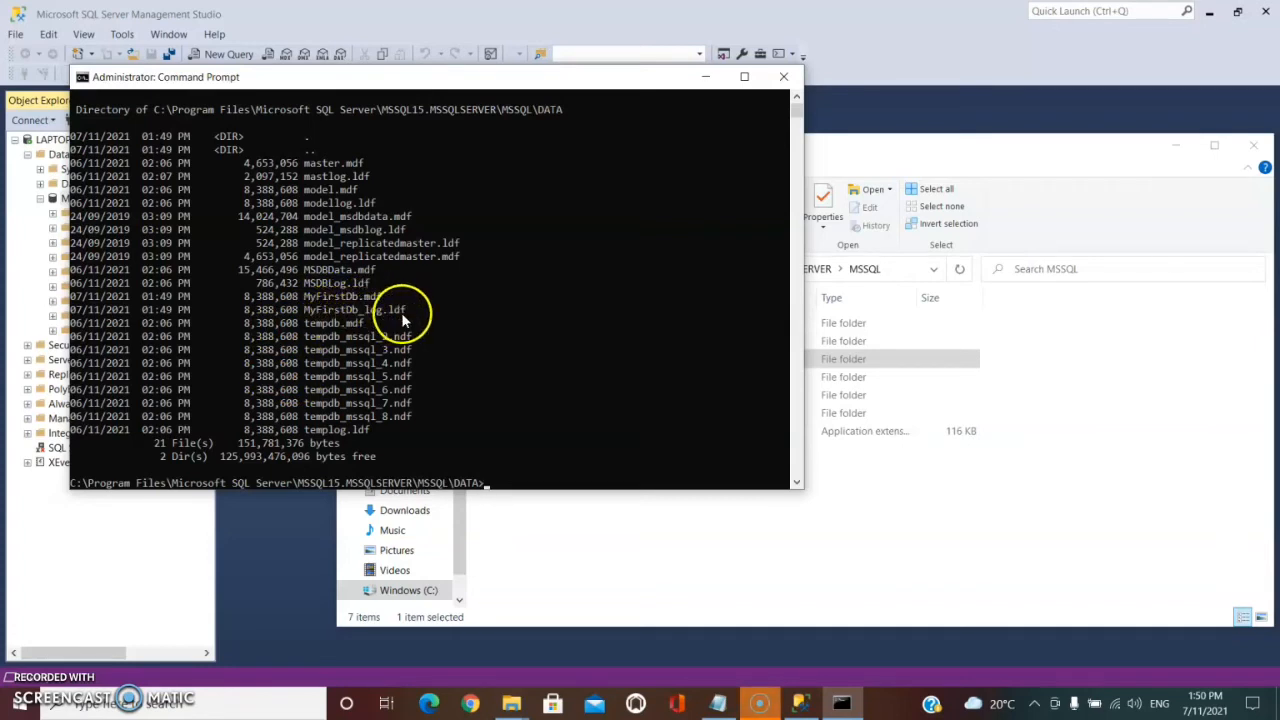
pyautogui.click(250, 302)
pyautogui.click(252, 308)
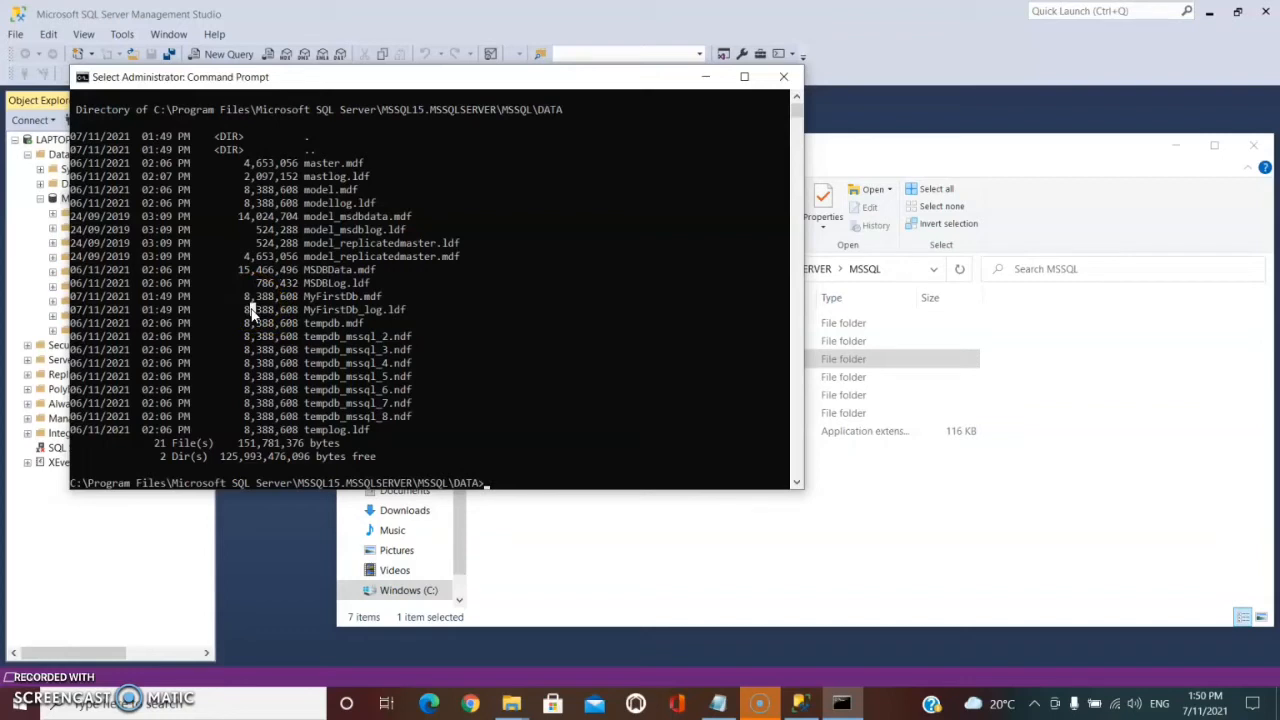
pyautogui.click(840, 462)
pyautogui.click(321, 554)
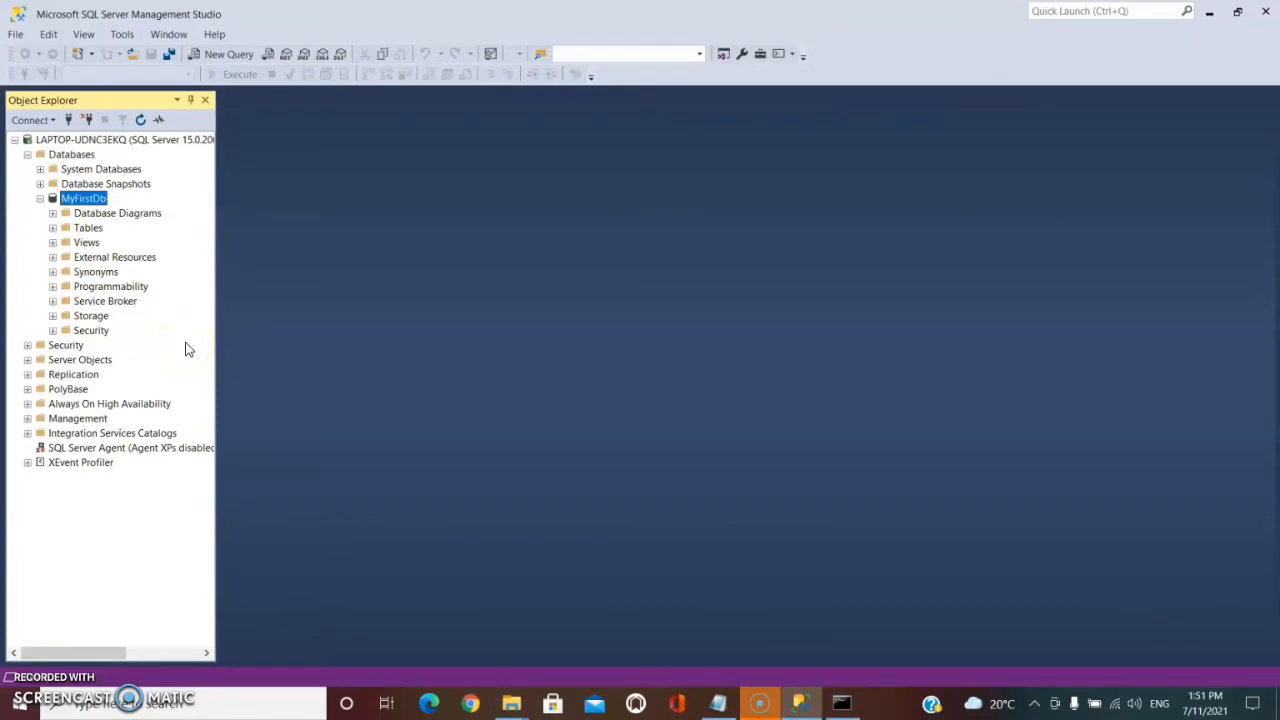
# Open a new query window and execute CREATE DATABASE MySecondDb.
pyautogui.click(226, 58)
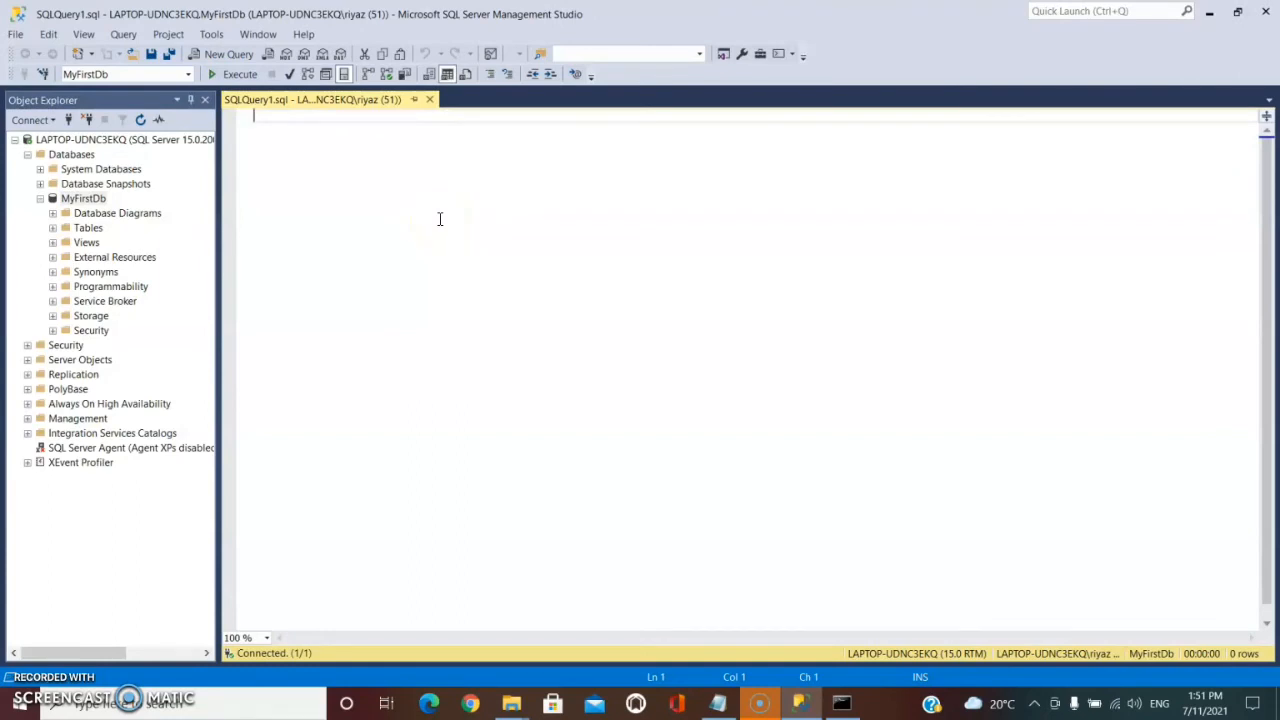
pyautogui.write('CREATE ')
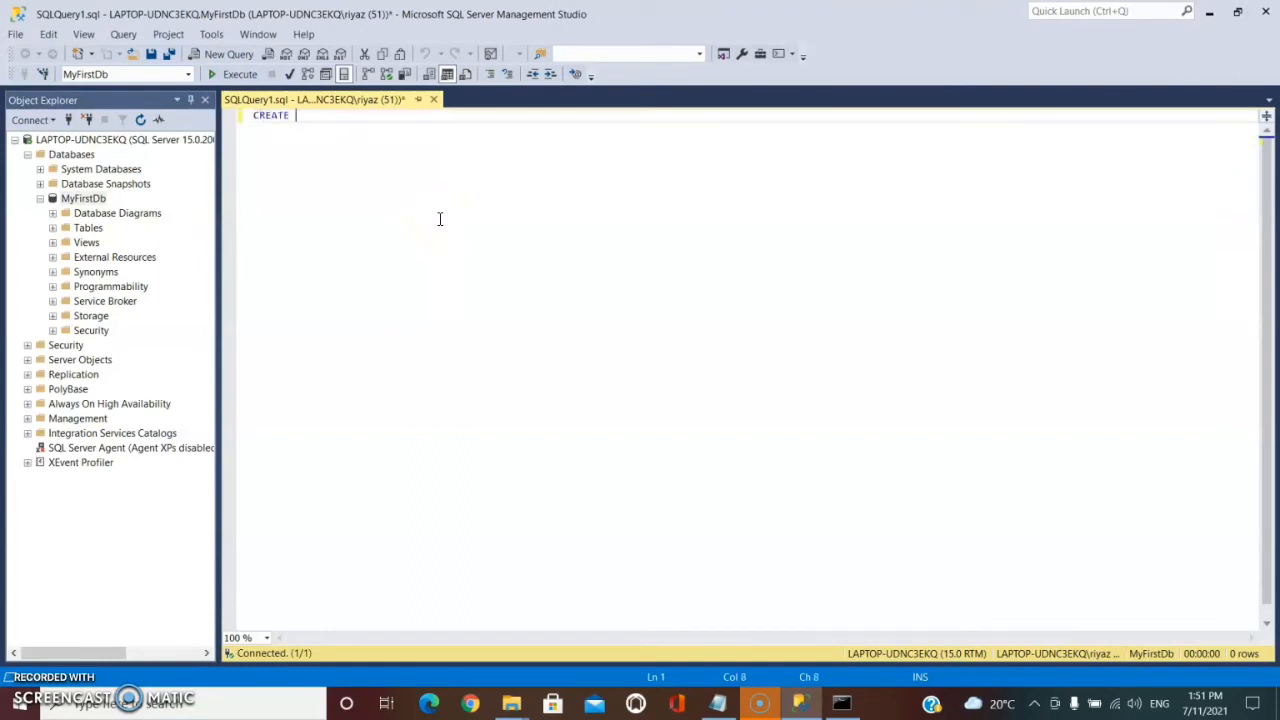
pyautogui.write('DATABASE My')
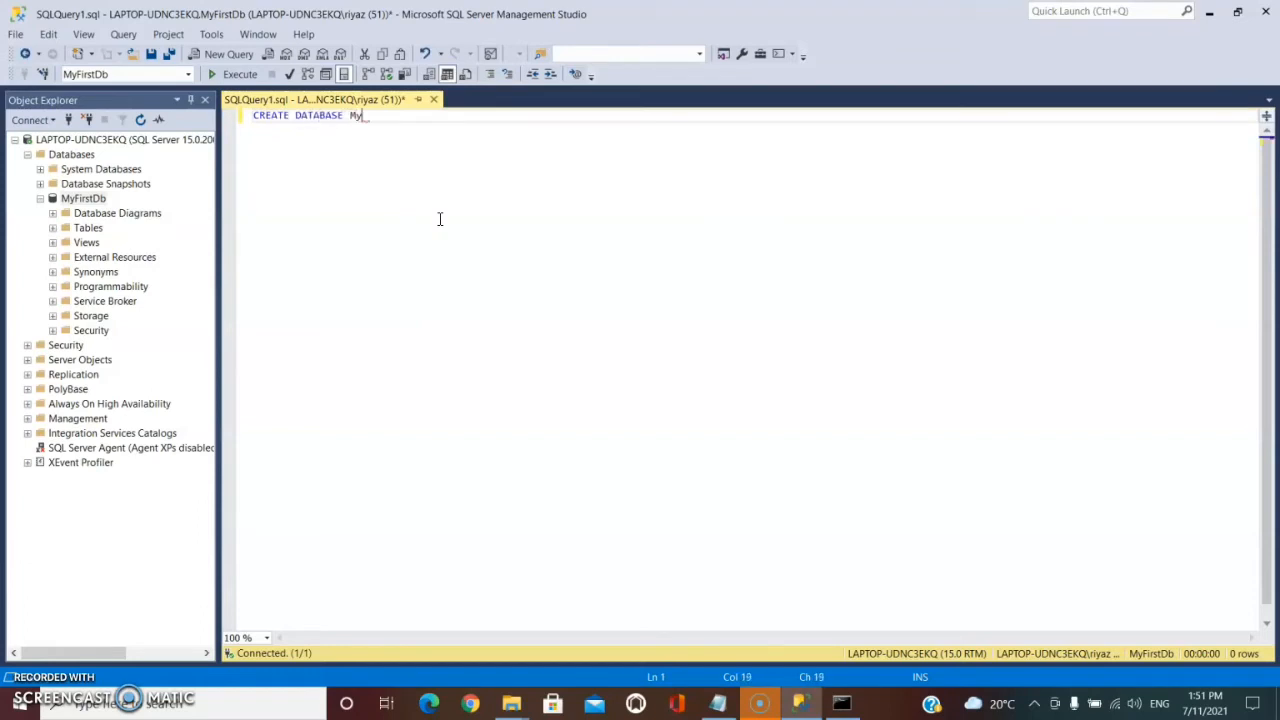
pyautogui.write('SecondDb')
pyautogui.doubleClick(333, 116)
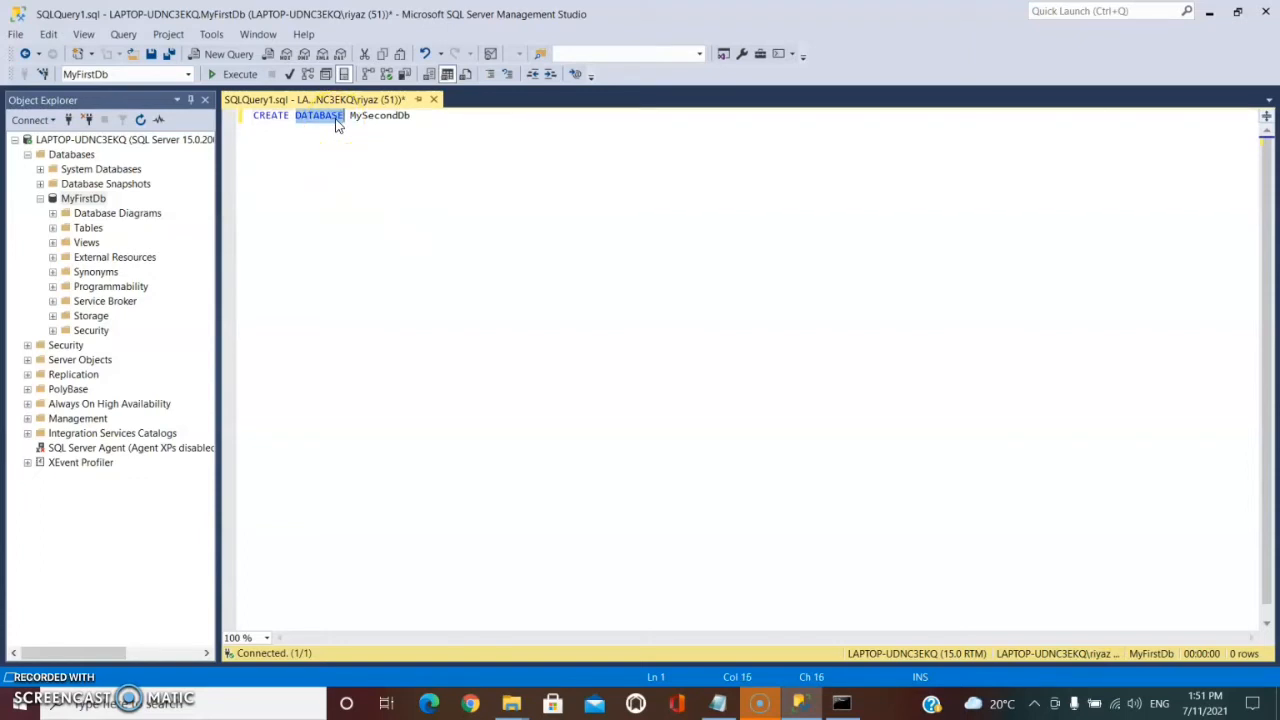
pyautogui.click(373, 117)
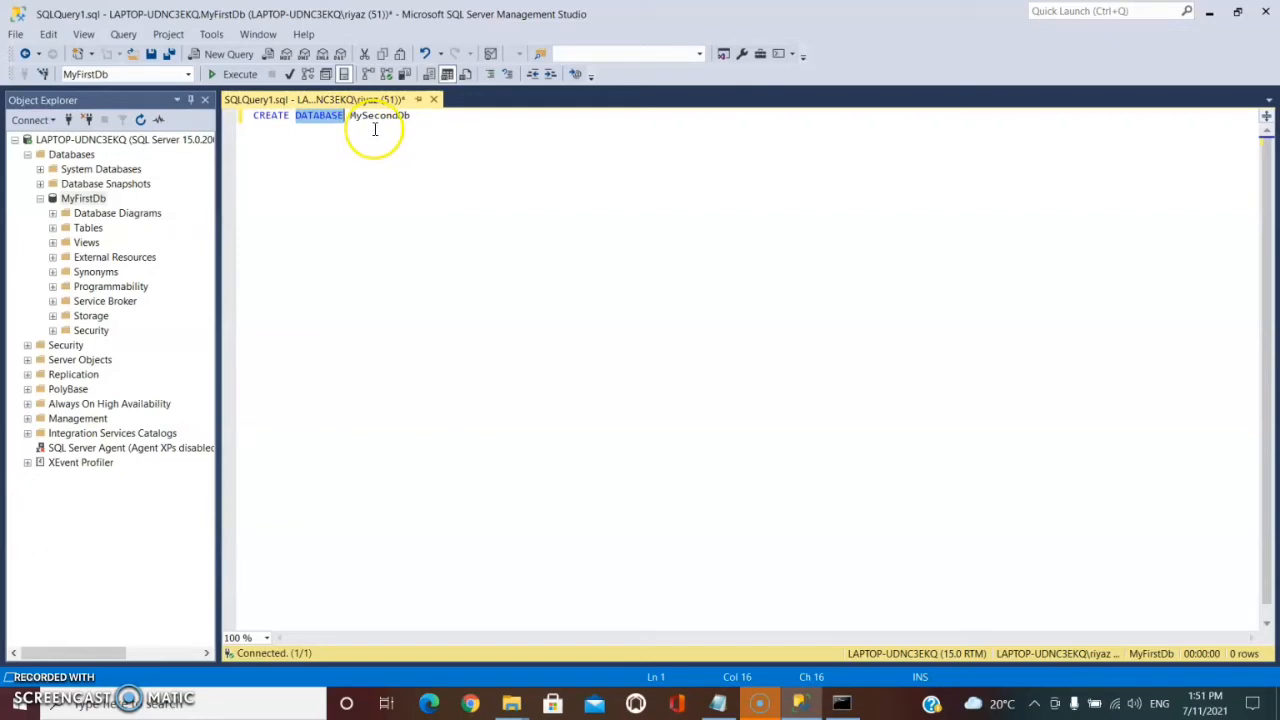
pyautogui.click(224, 84)
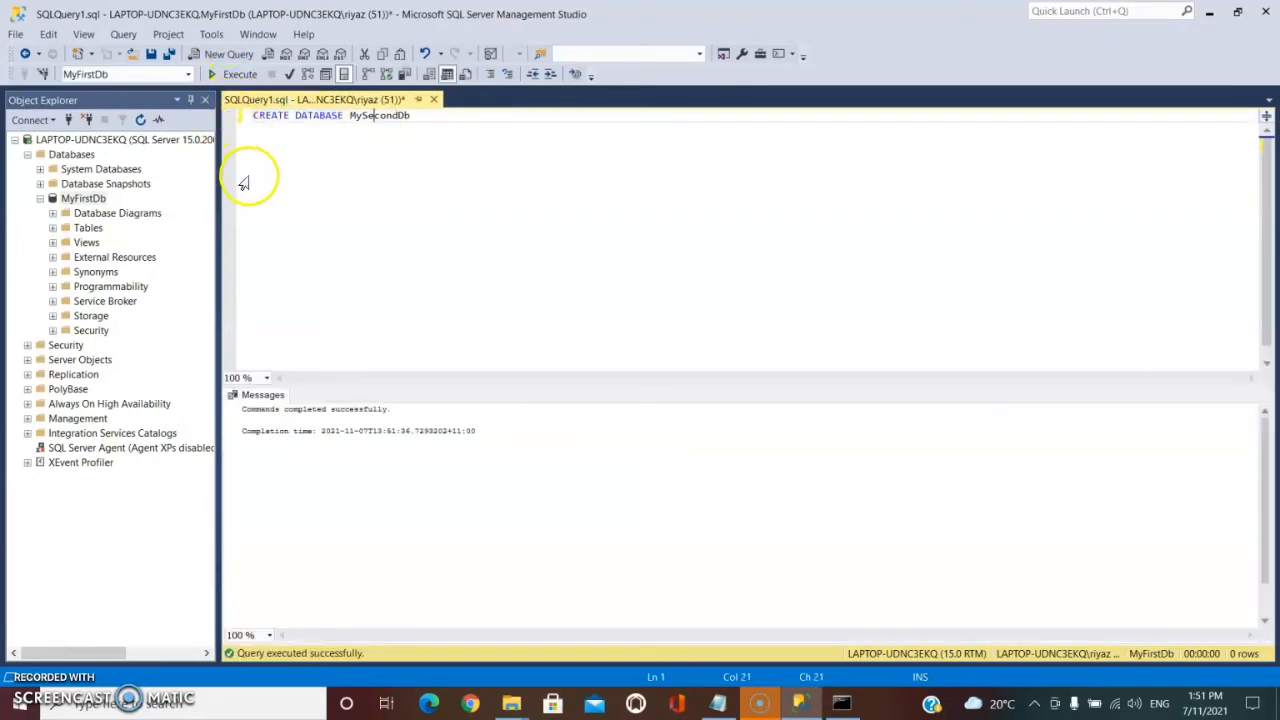
# Refresh the Databases folder in the object tree and select MySecondDb.
pyautogui.rightClick(86, 156)
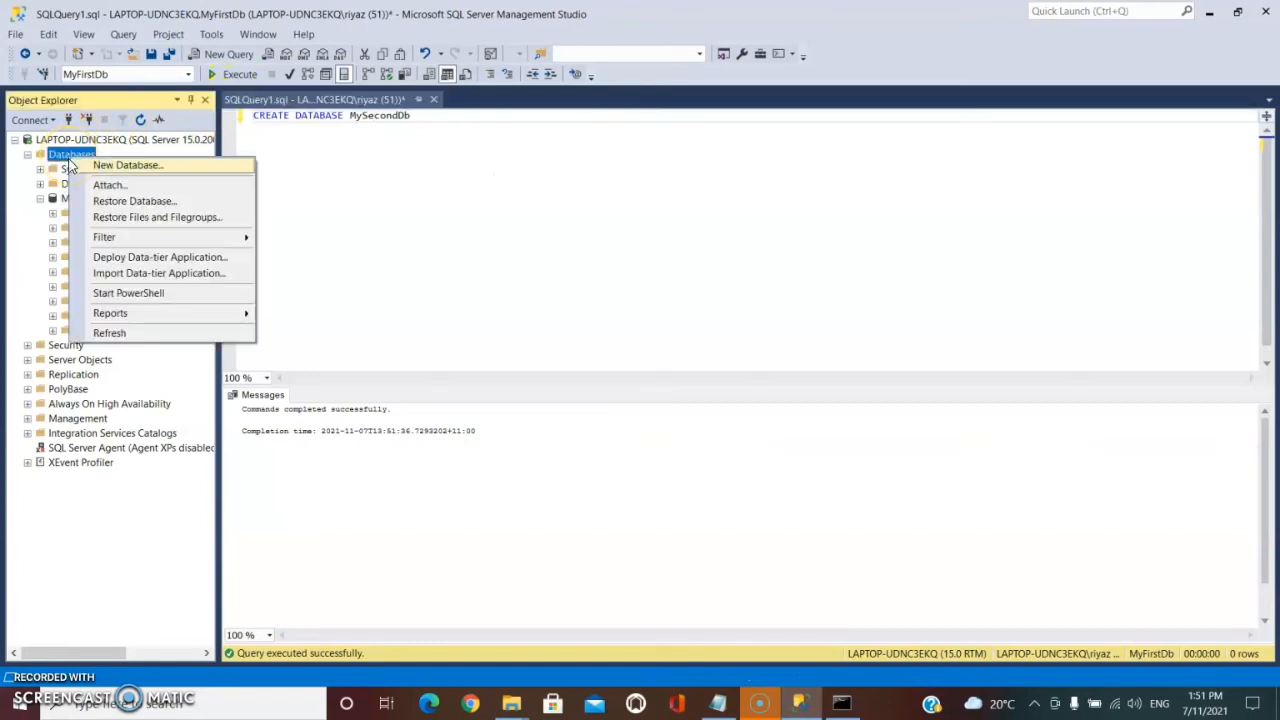
pyautogui.click(129, 334)
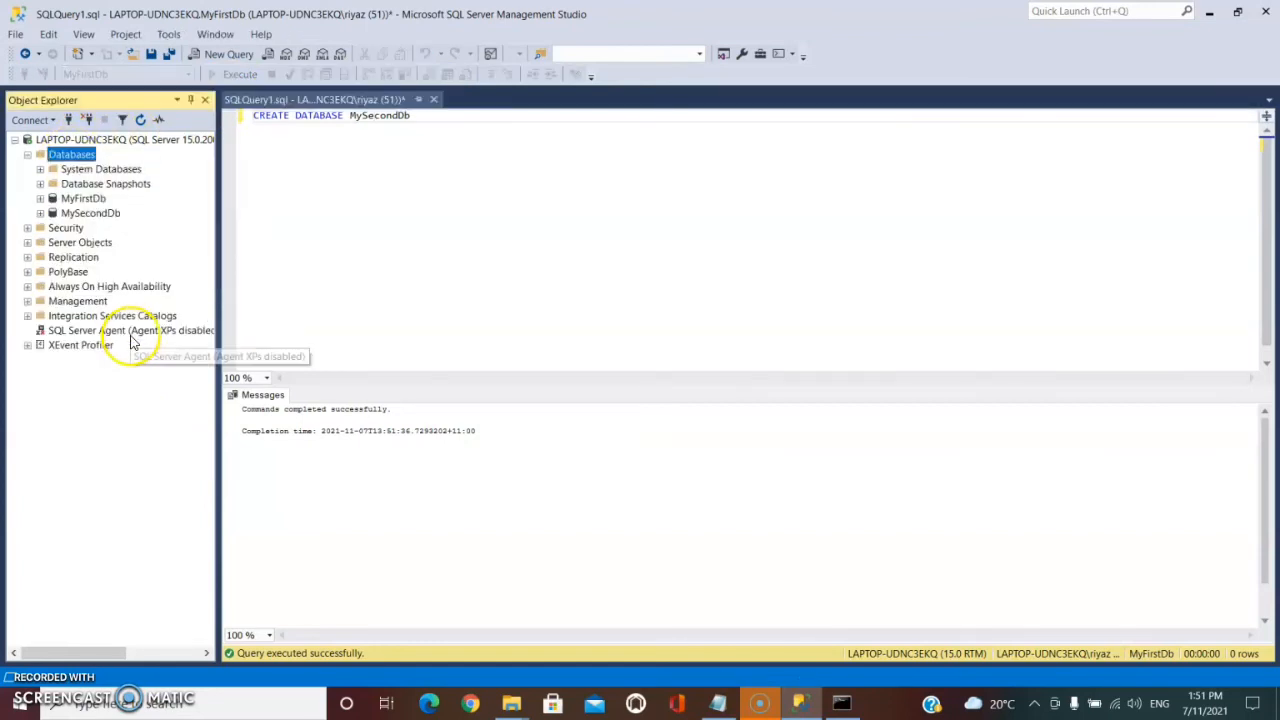
pyautogui.click(89, 214)
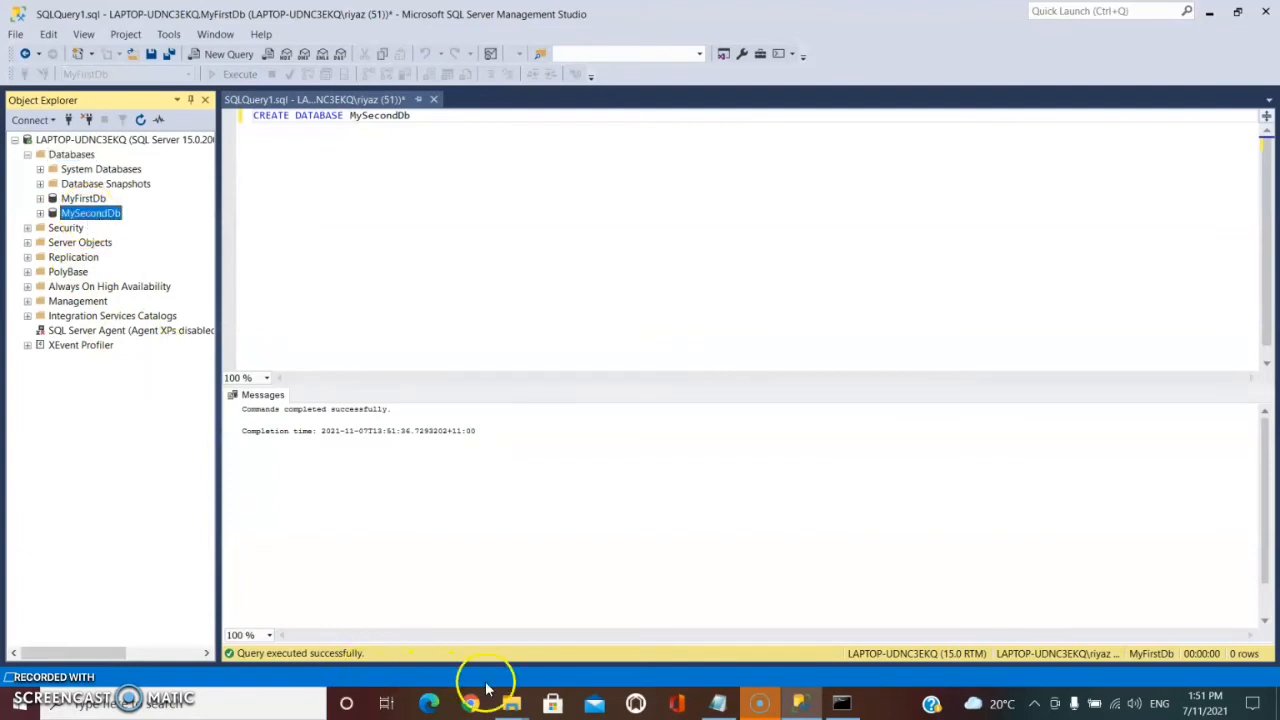
# Rerun the dir command in the administrator Command Prompt to list the DATA folder again.
pyautogui.click(841, 703)
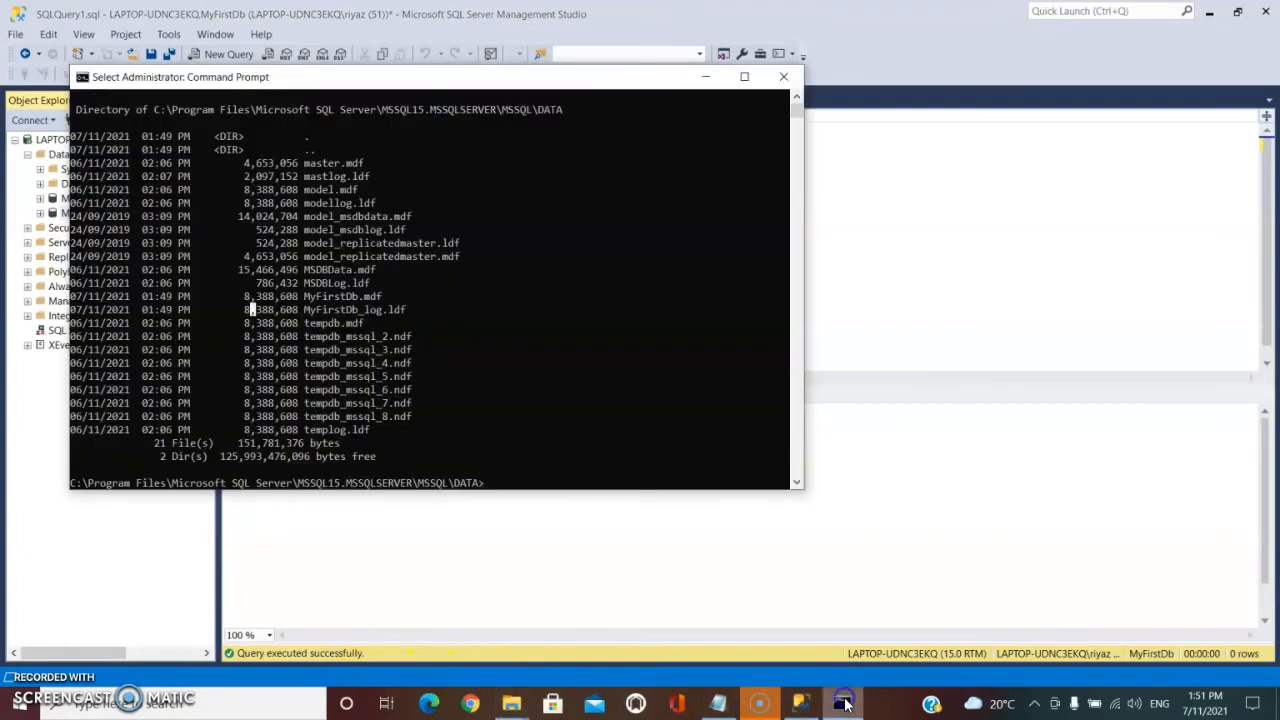
pyautogui.press('Up')
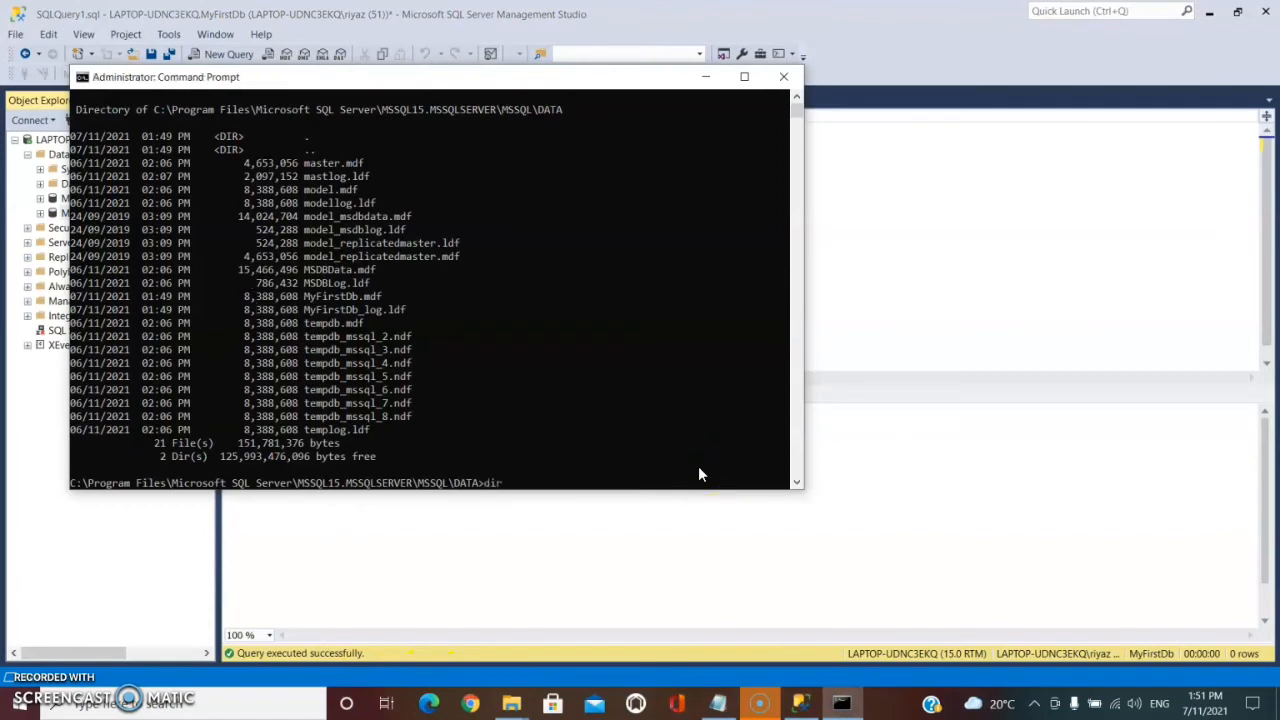
pyautogui.press('Return')
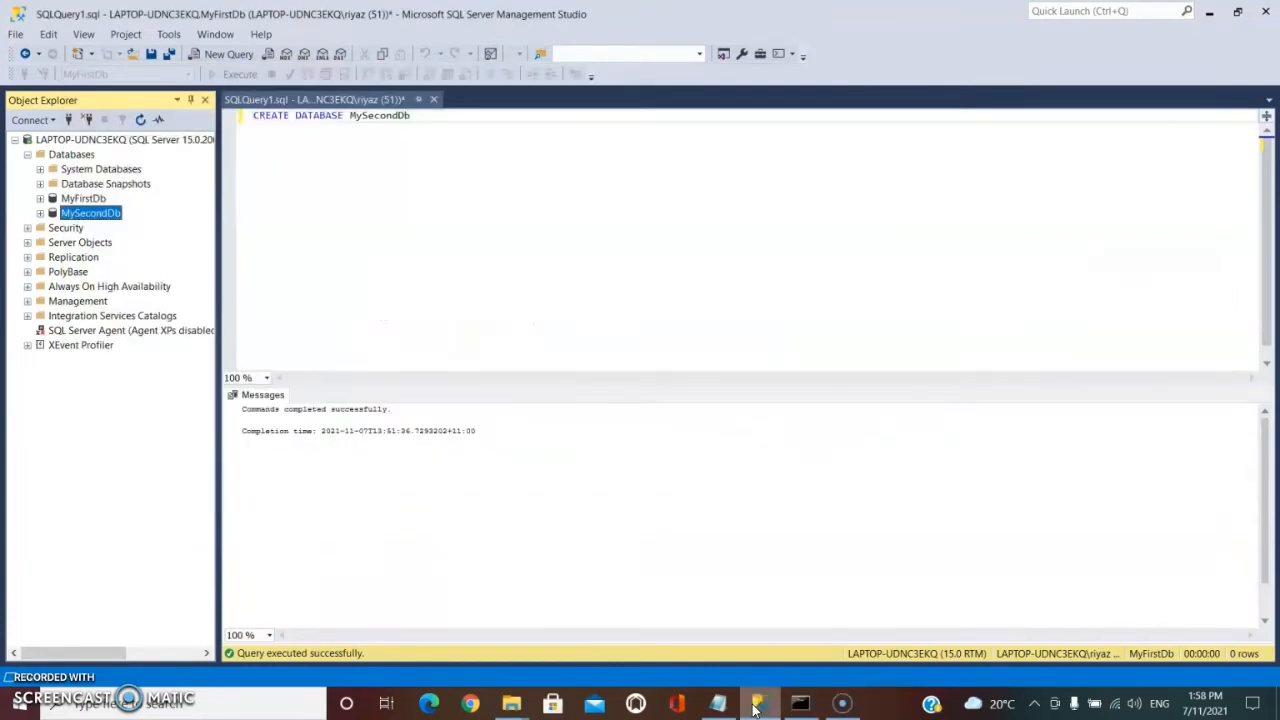
# Open the New Database dialog from the Databases folder and name the database MyThirdDb.
pyautogui.click(72, 155)
pyautogui.rightClick(79, 161)
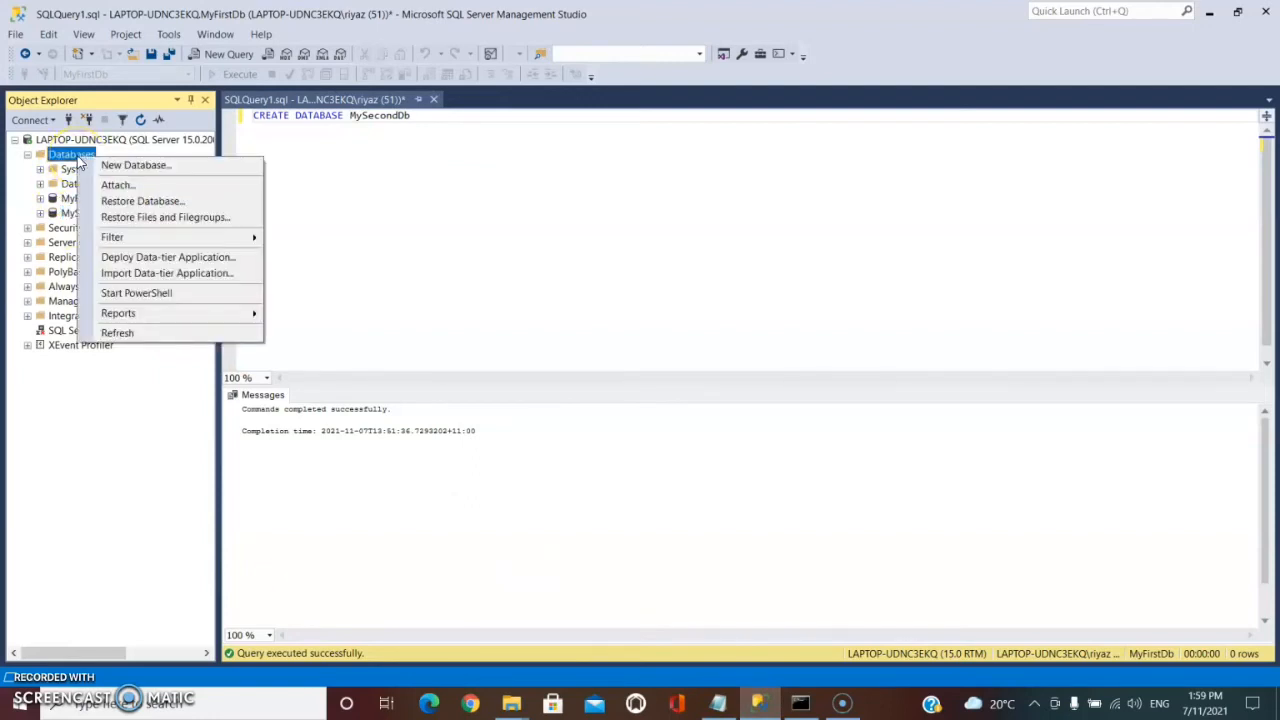
pyautogui.click(120, 166)
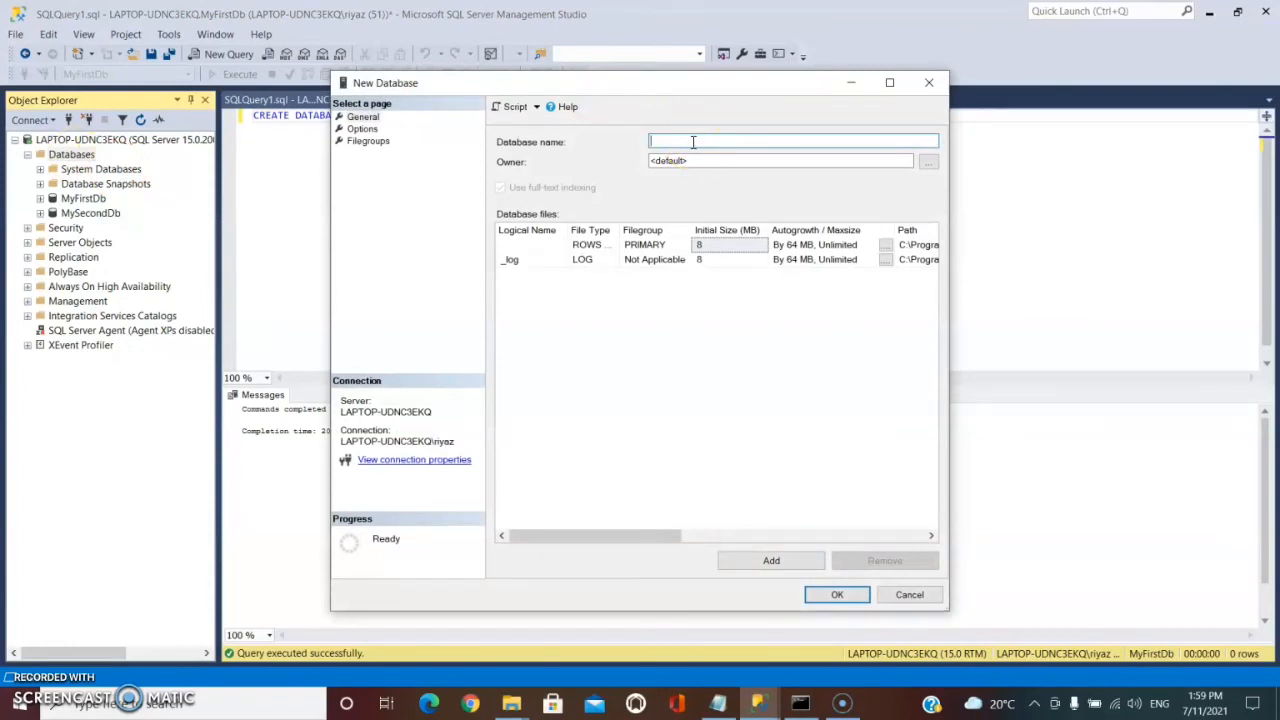
pyautogui.write('MyThirdDb')
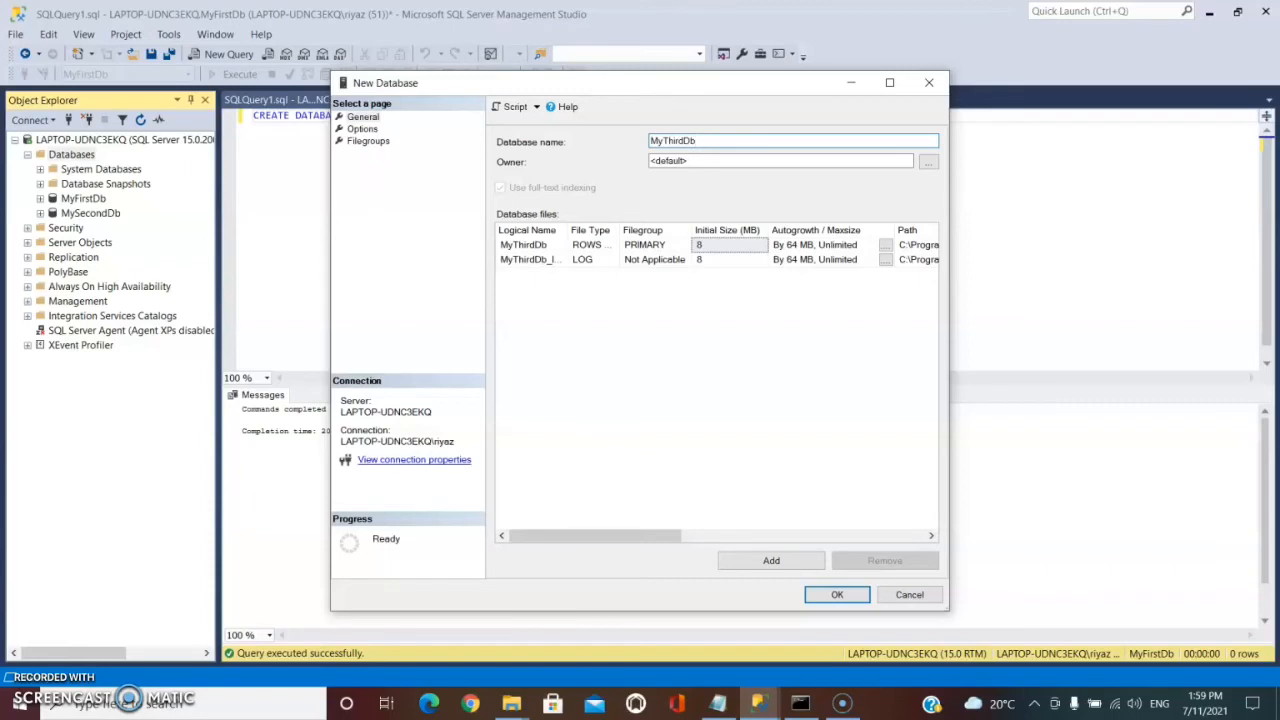
# Set the data file's initial size to 12 MB in the New Database dialog.
pyautogui.click(729, 259)
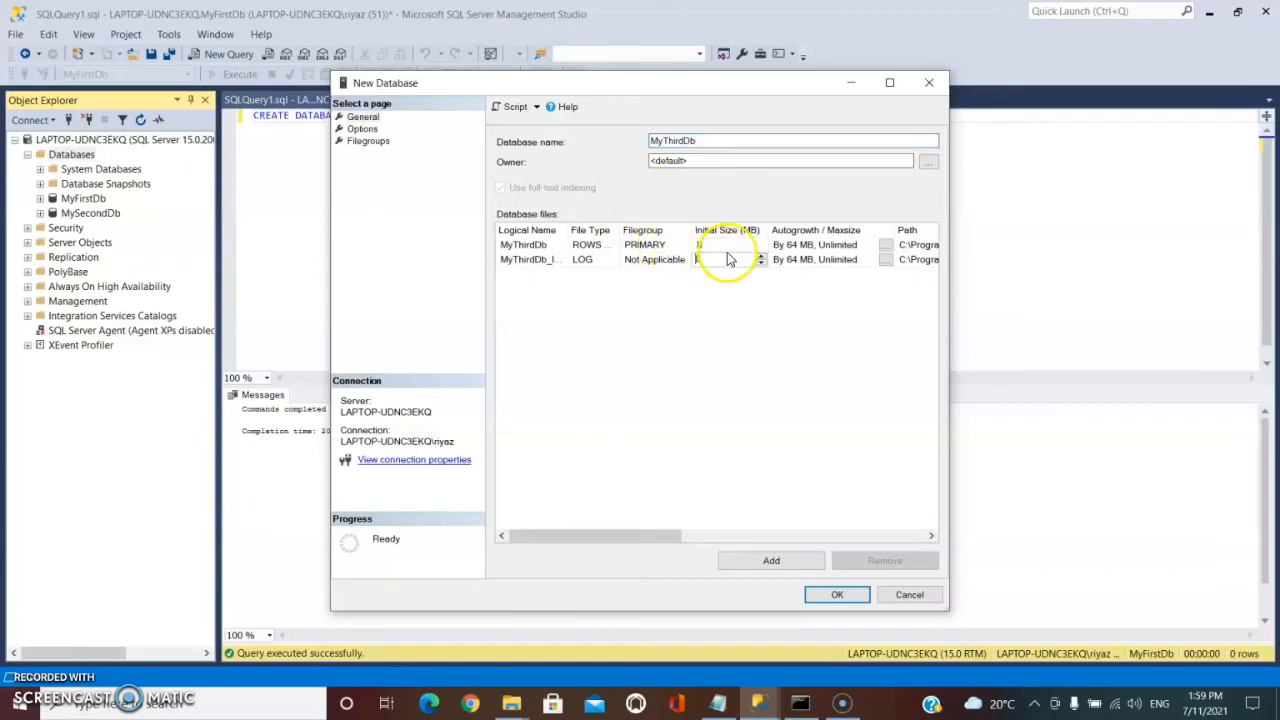
pyautogui.click(733, 246)
pyautogui.doubleClick(733, 245)
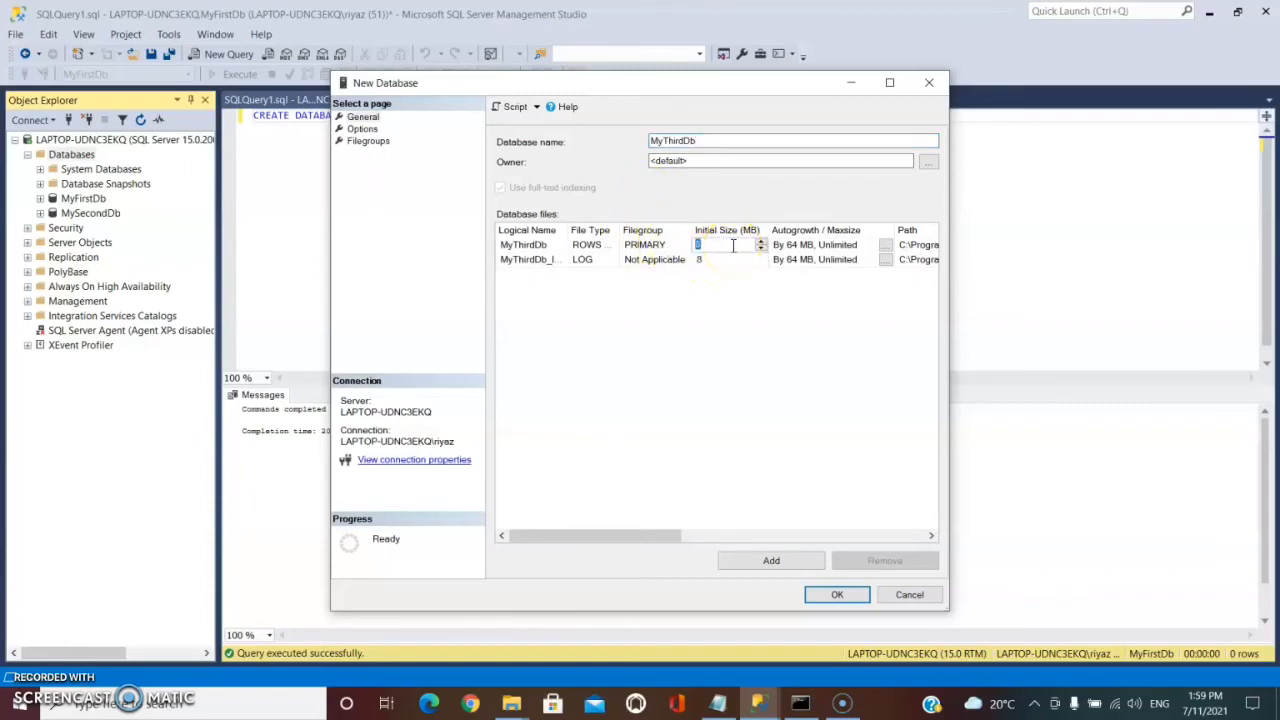
pyautogui.write('12')
pyautogui.click(731, 260)
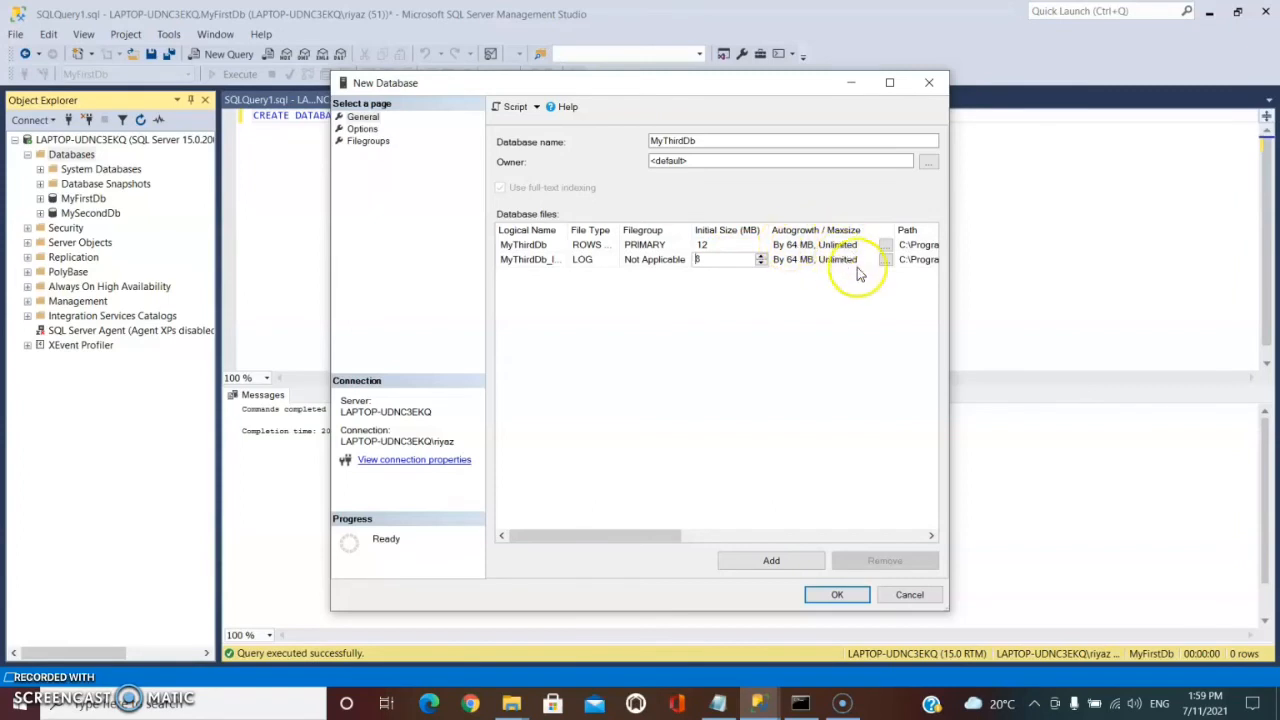
# Set the data file's path to the C:\Demo\SqlDb folder.
pyautogui.moveTo(679, 538); pyautogui.dragTo(823, 534)
pyautogui.click(931, 245)
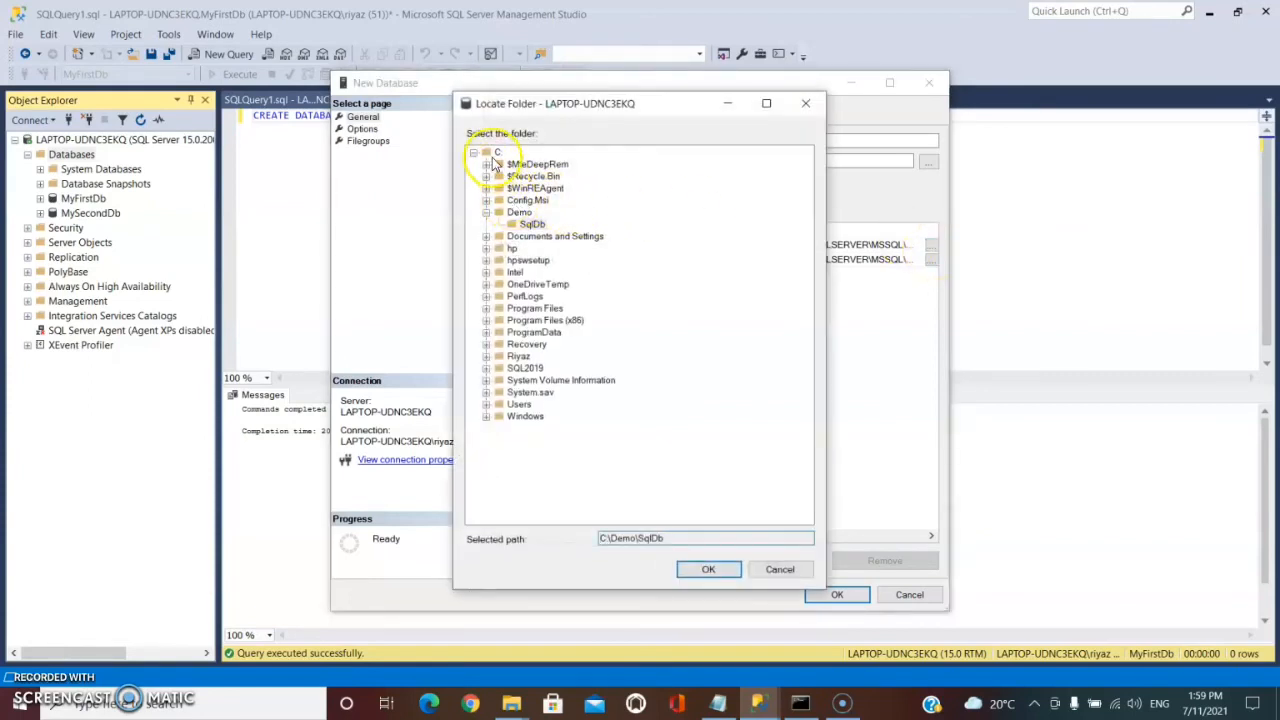
pyautogui.click(519, 212)
pyautogui.click(530, 224)
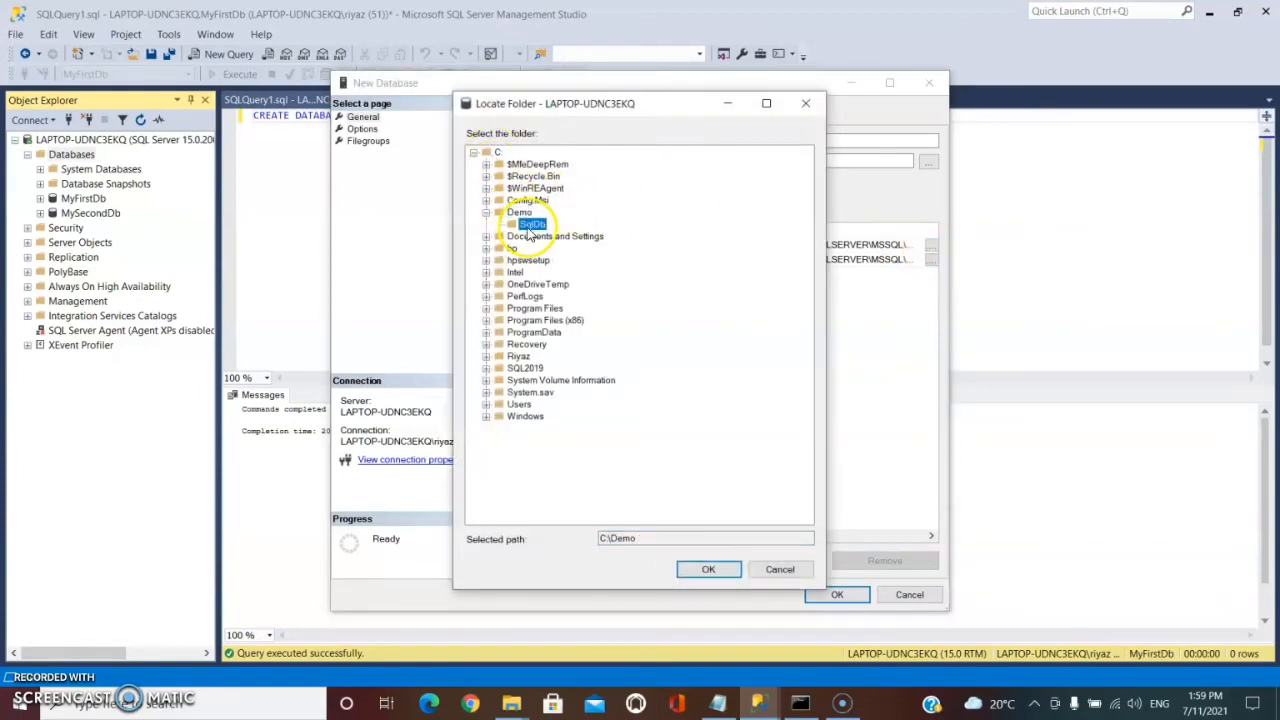
pyautogui.click(708, 572)
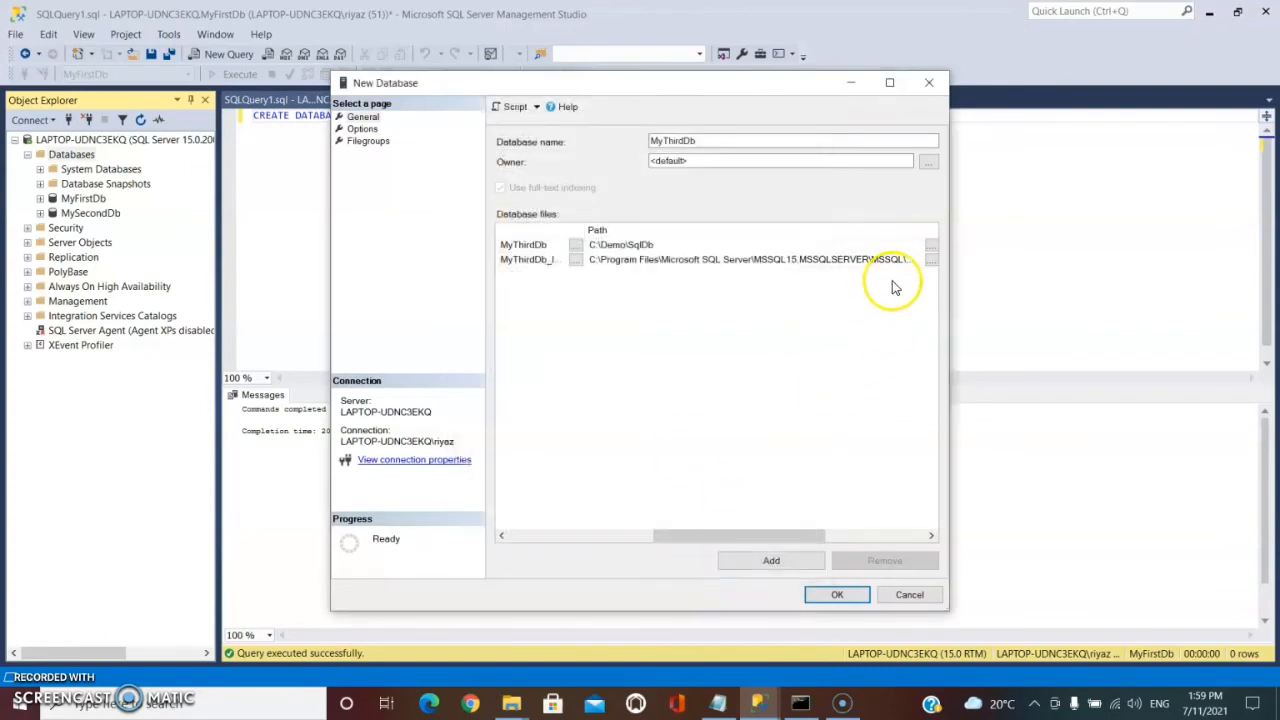
# Set the log file's path to the C:\Demo\SqlDb folder as well.
pyautogui.click(829, 247)
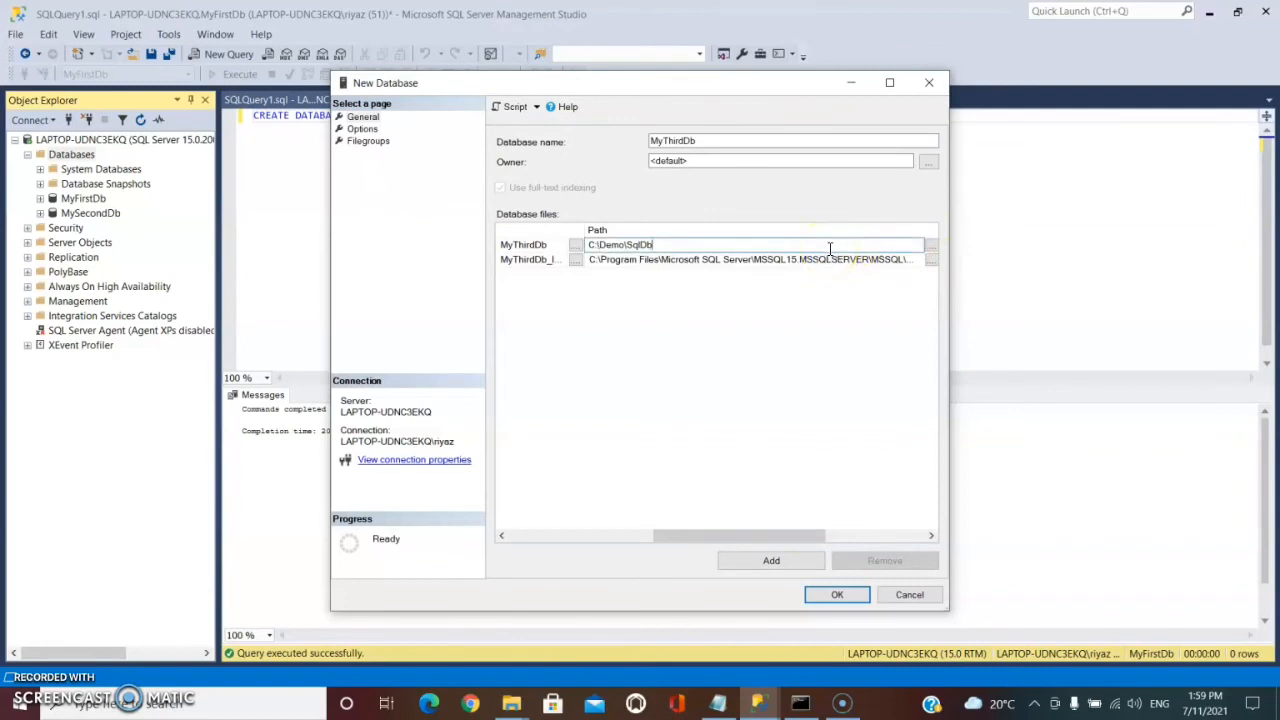
pyautogui.click(843, 260)
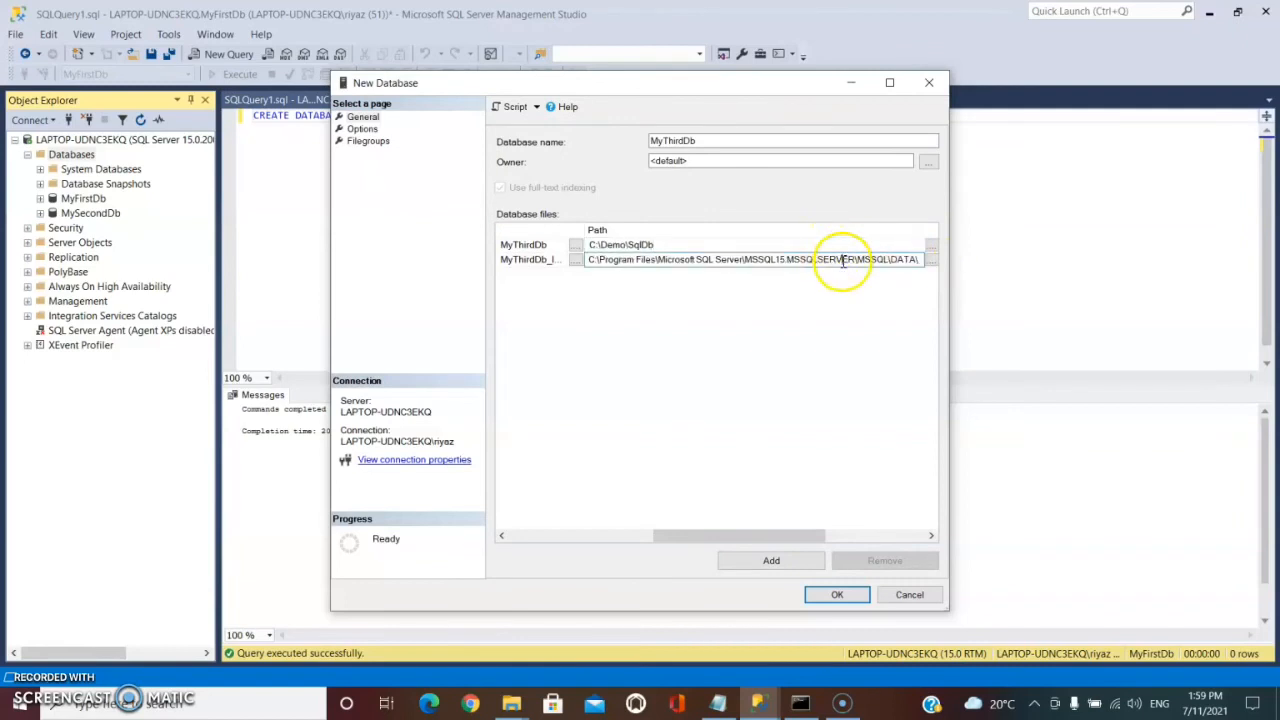
pyautogui.click(932, 261)
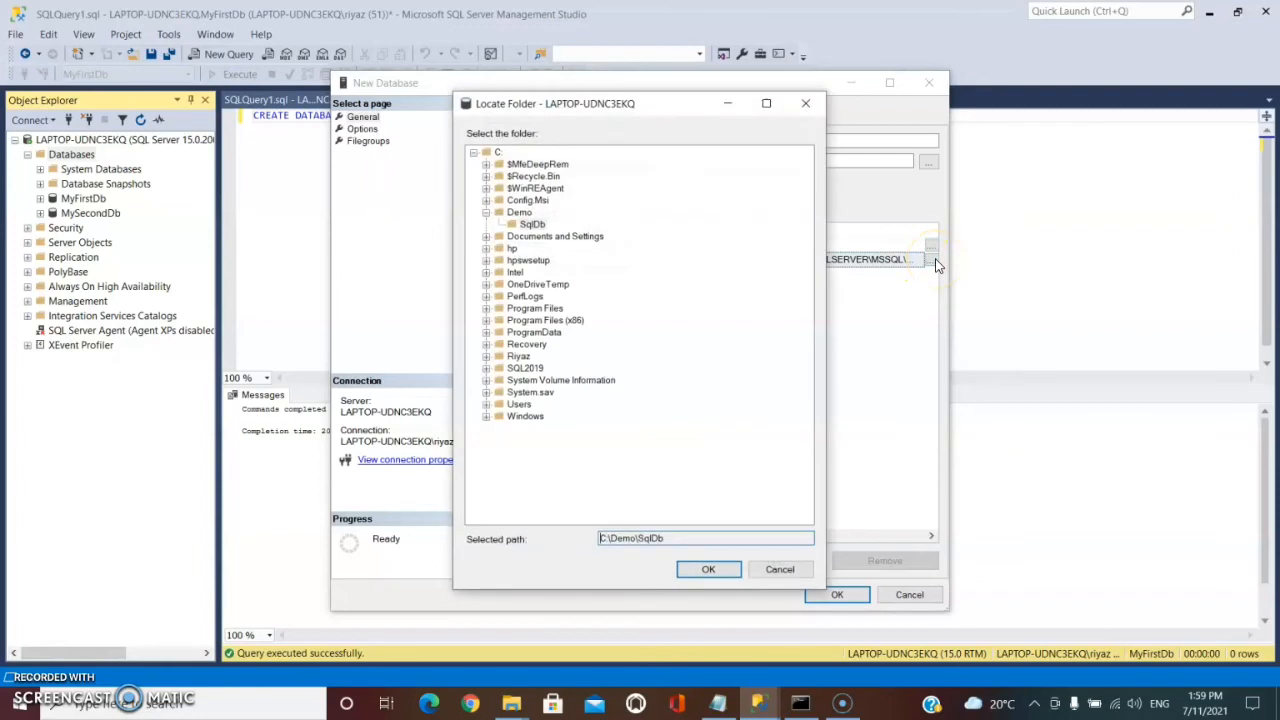
pyautogui.click(532, 224)
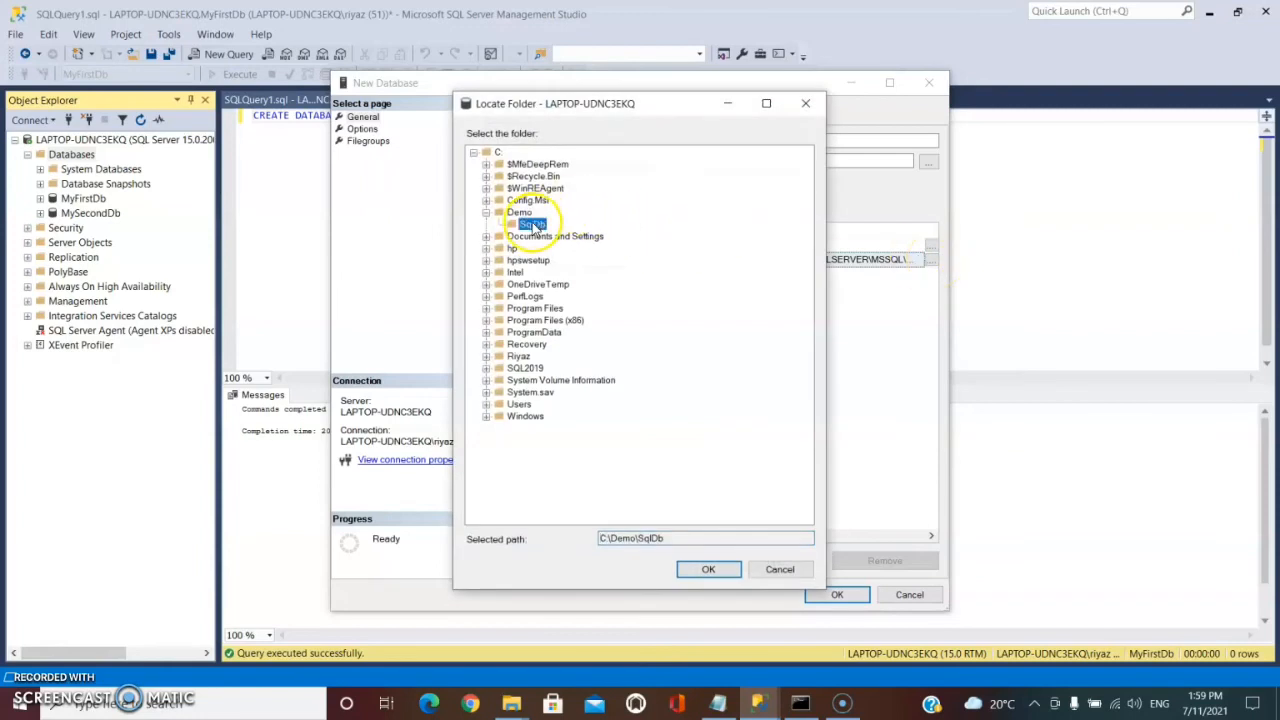
pyautogui.click(714, 572)
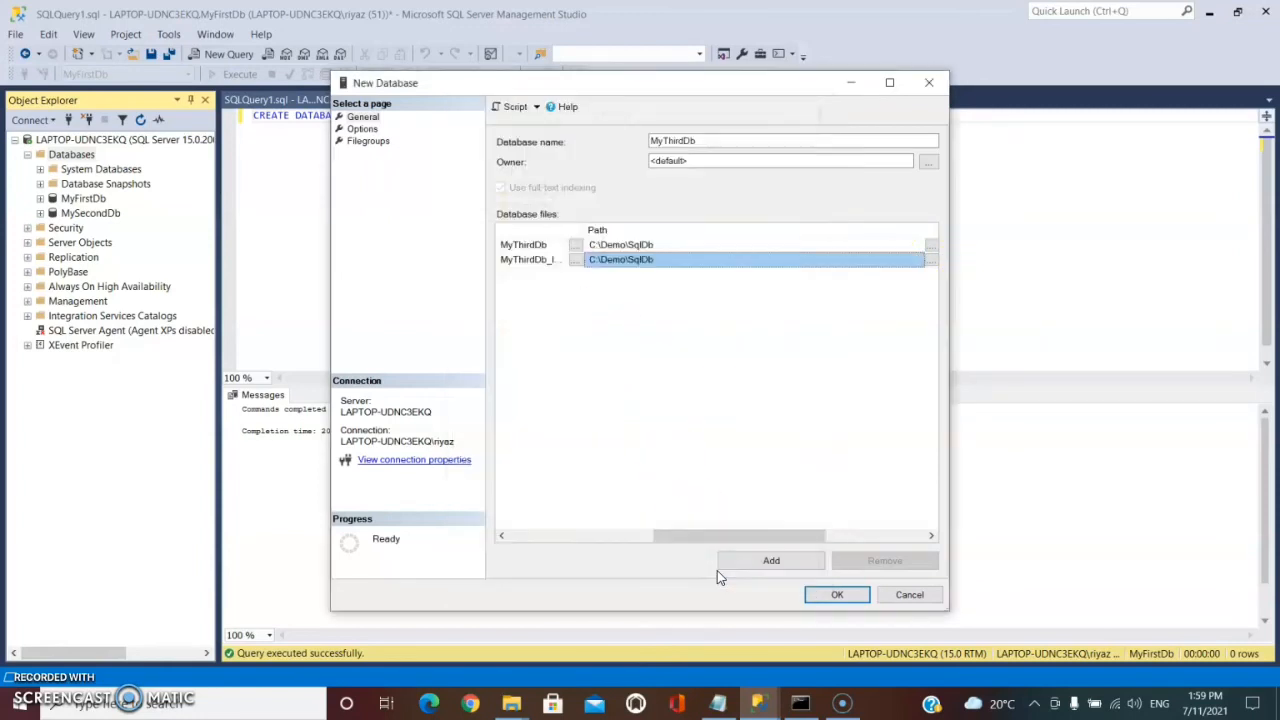
# Open the C:\Demo\SqlDb folder in File Explorer, refresh it, and return to the New Database dialog.
pyautogui.click(511, 705)
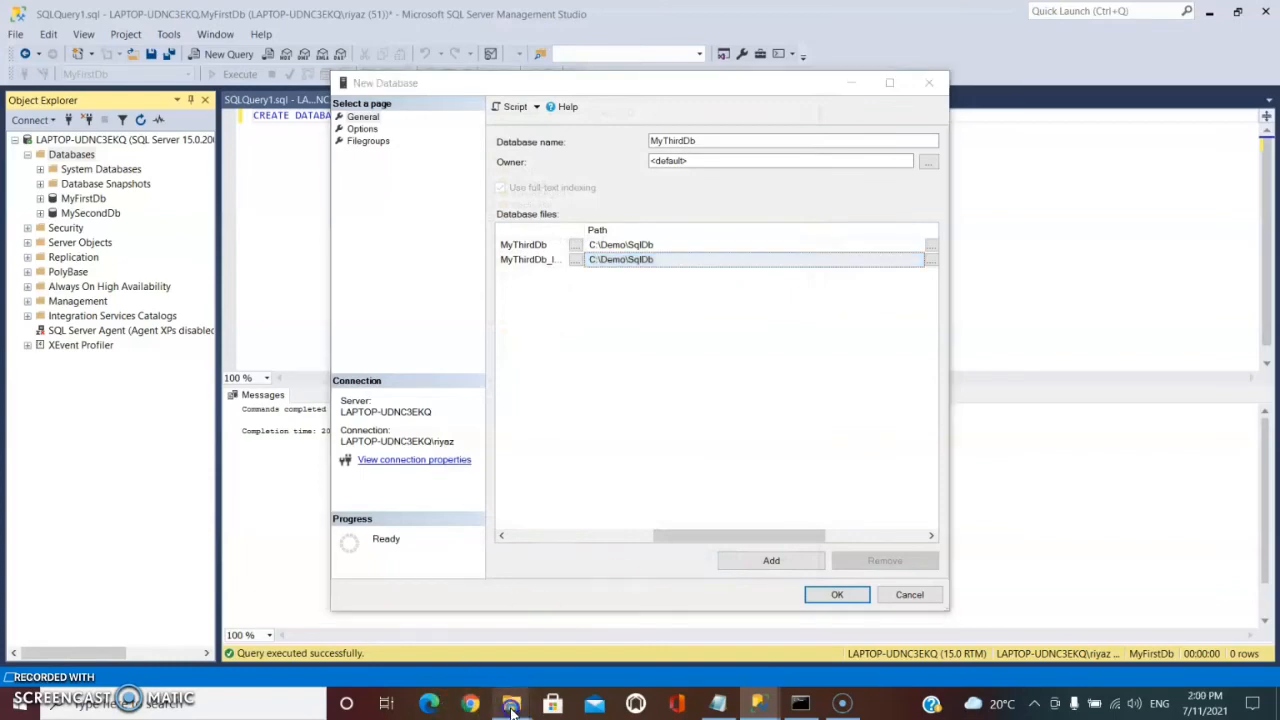
pyautogui.click(457, 645)
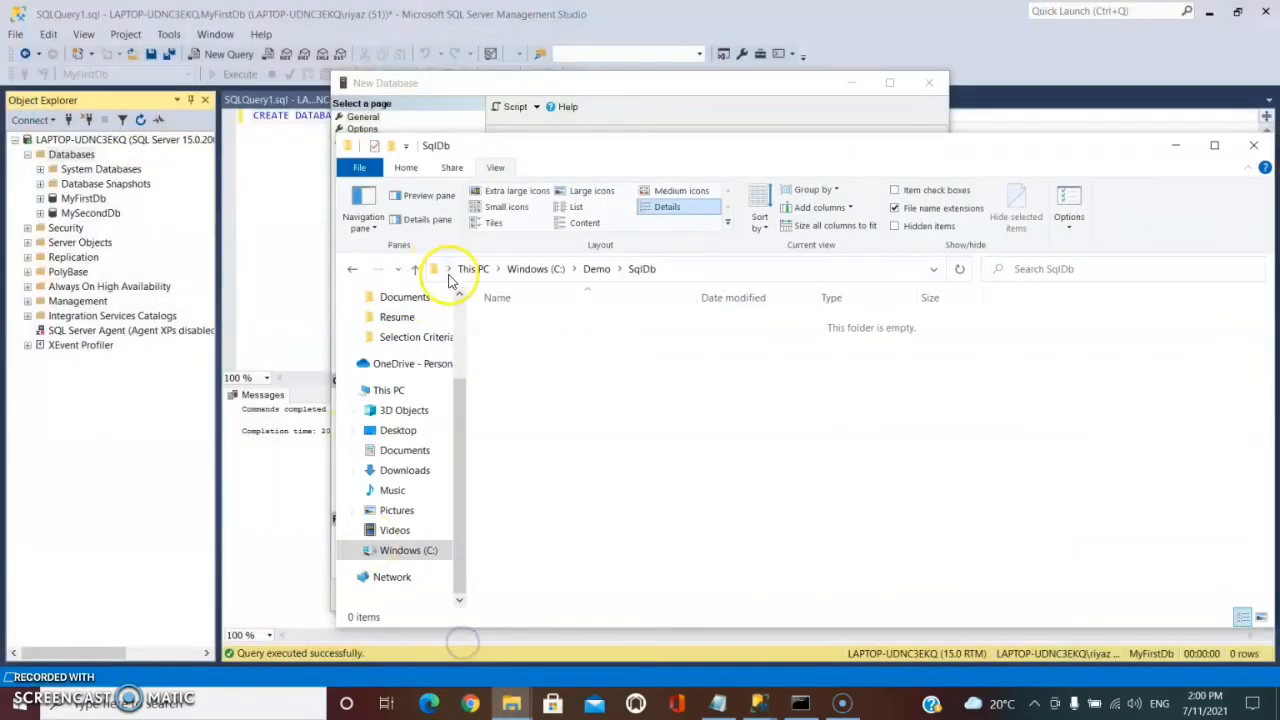
pyautogui.click(531, 272)
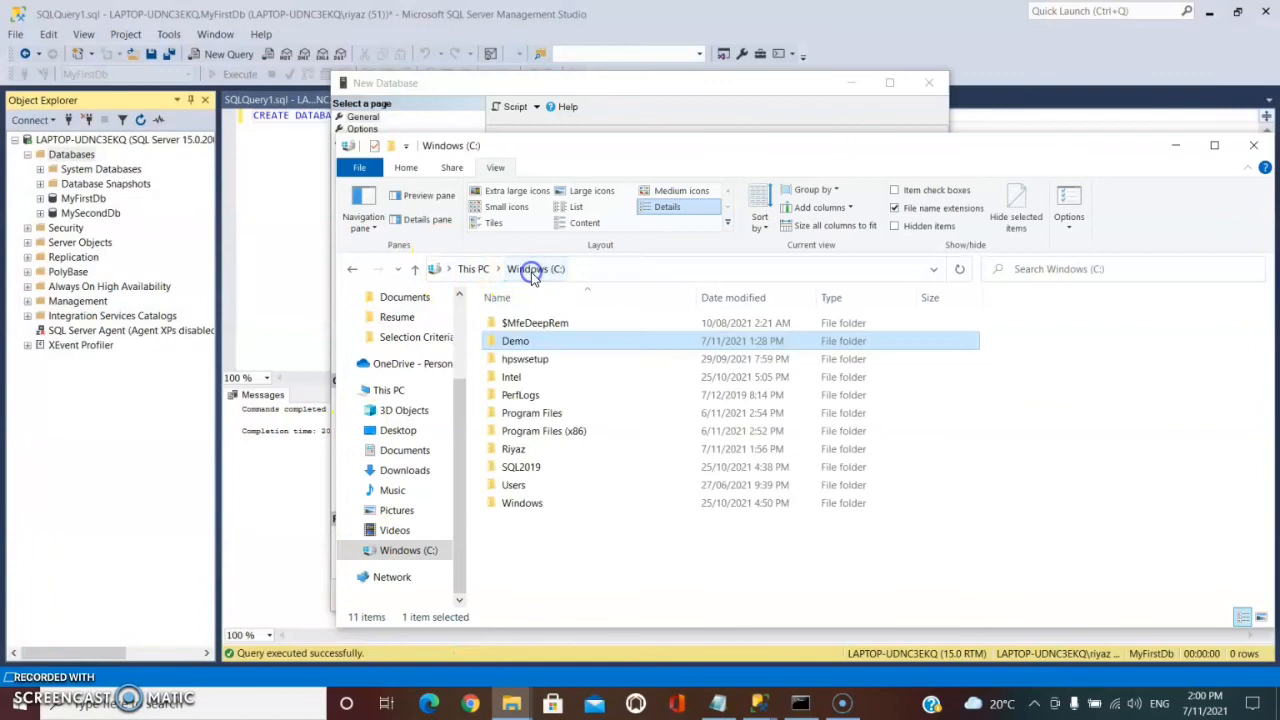
pyautogui.doubleClick(520, 342)
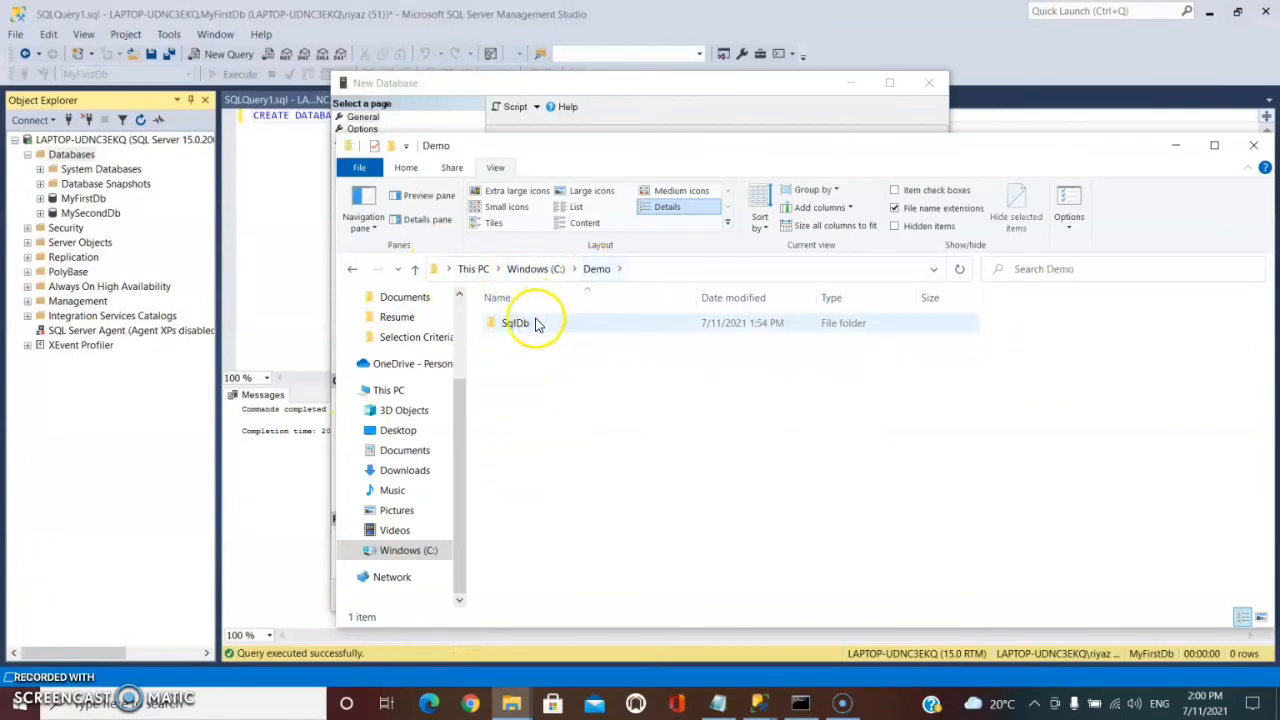
pyautogui.click(533, 324)
pyautogui.doubleClick(533, 324)
pyautogui.rightClick(595, 348)
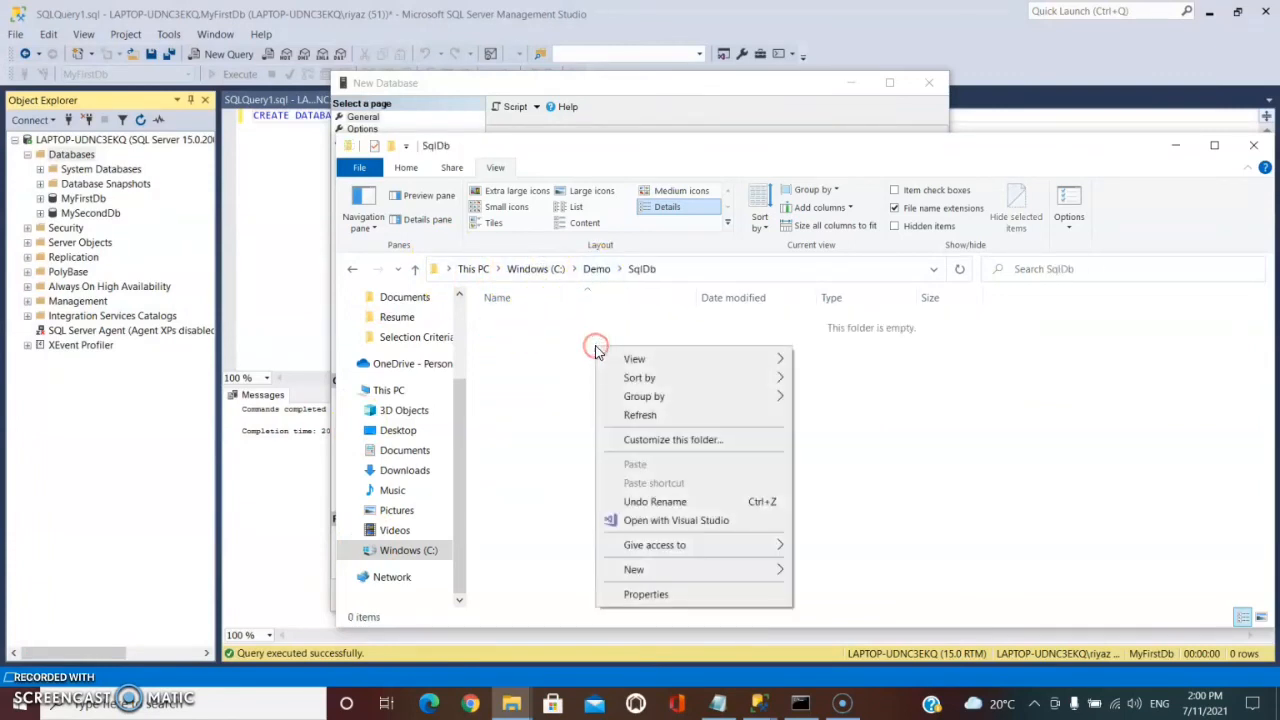
pyautogui.click(640, 418)
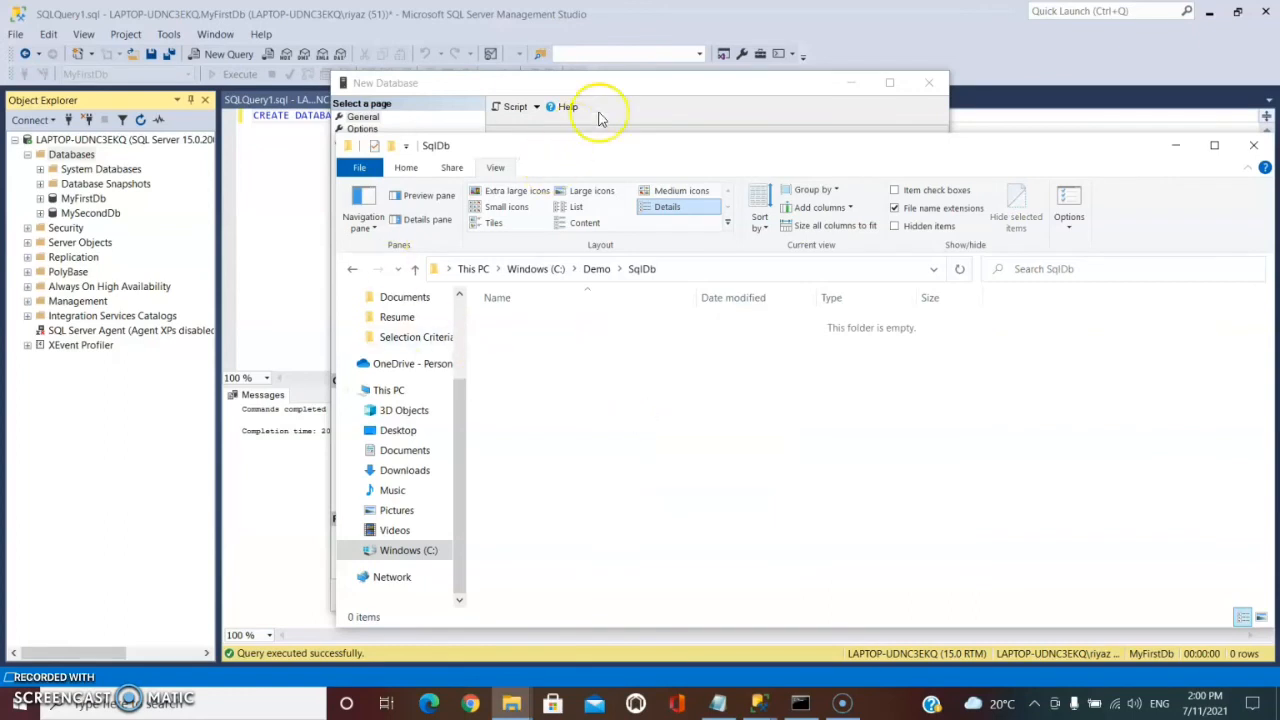
pyautogui.click(637, 100)
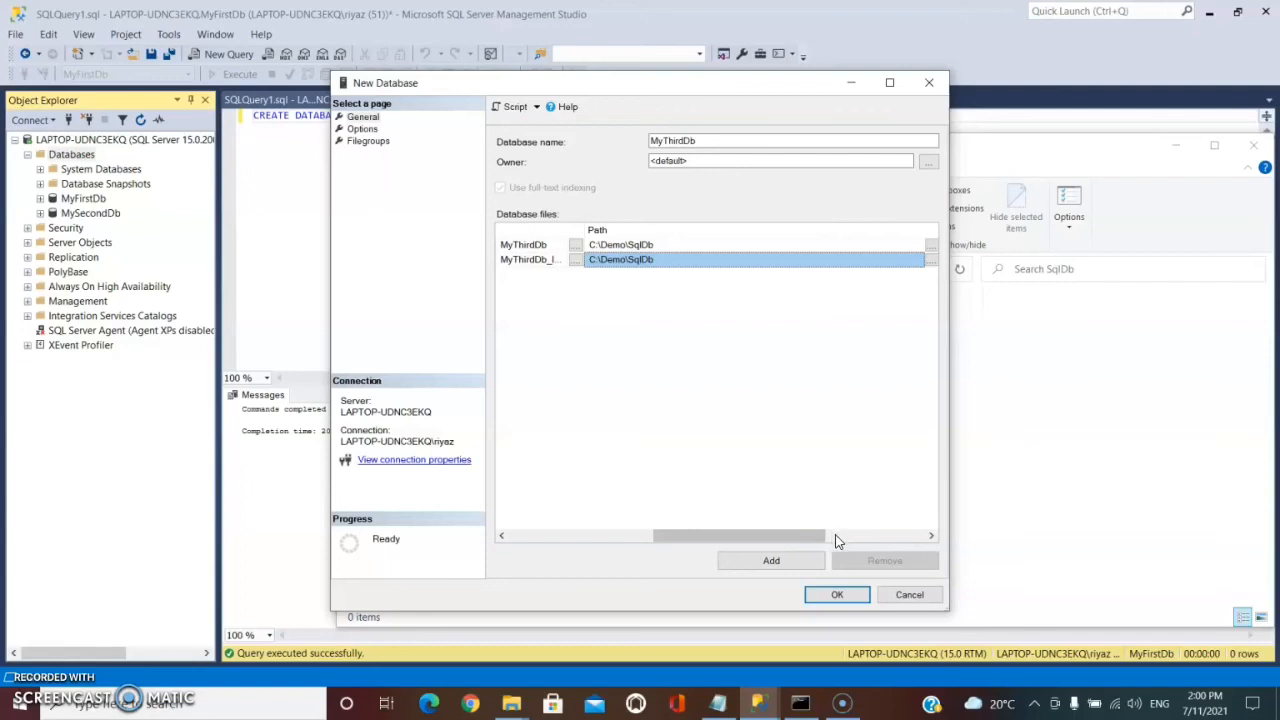
# Set the data file's file name to ThirdTestDb.mdf.
pyautogui.click(834, 536)
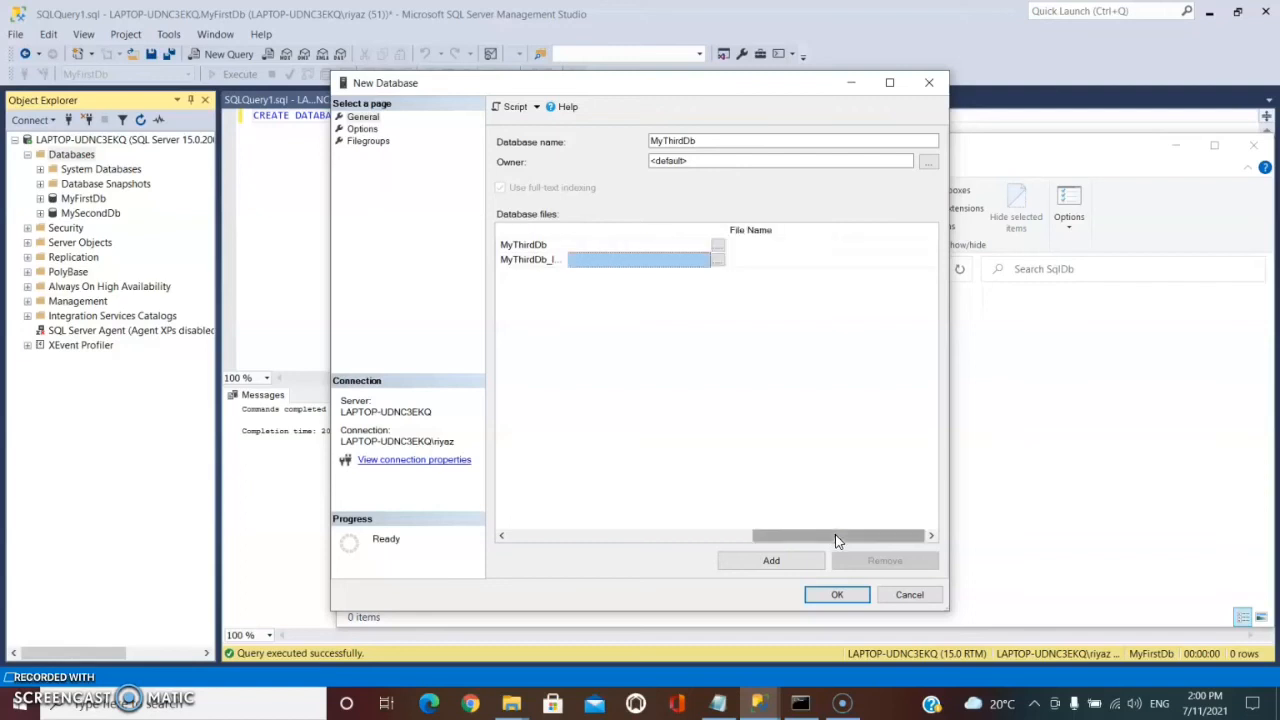
pyautogui.click(790, 245)
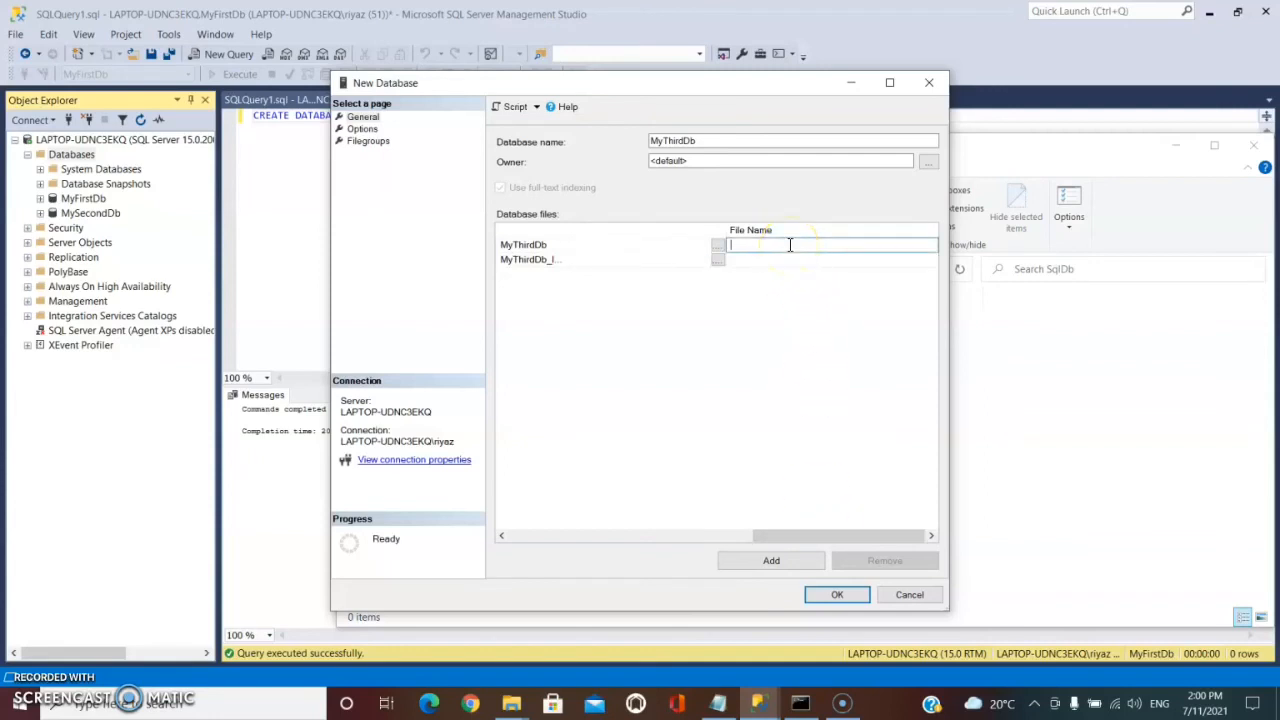
pyautogui.write('T')
pyautogui.press('BackSpace')
pyautogui.press('BackSpace')
pyautogui.press('BackSpace')
pyautogui.write('ThirdTestDb.mdf')
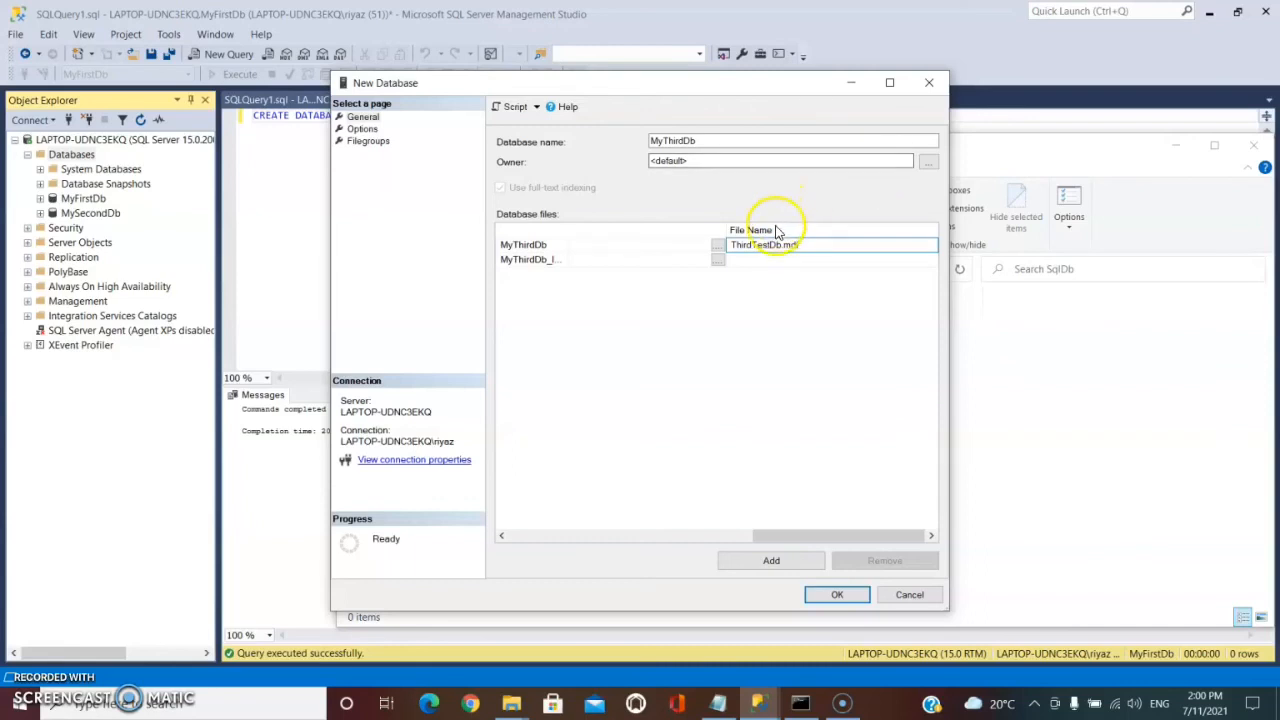
# Set the log file's file name to ThirdTest_logDb.ldf and create the database.
pyautogui.click(797, 260)
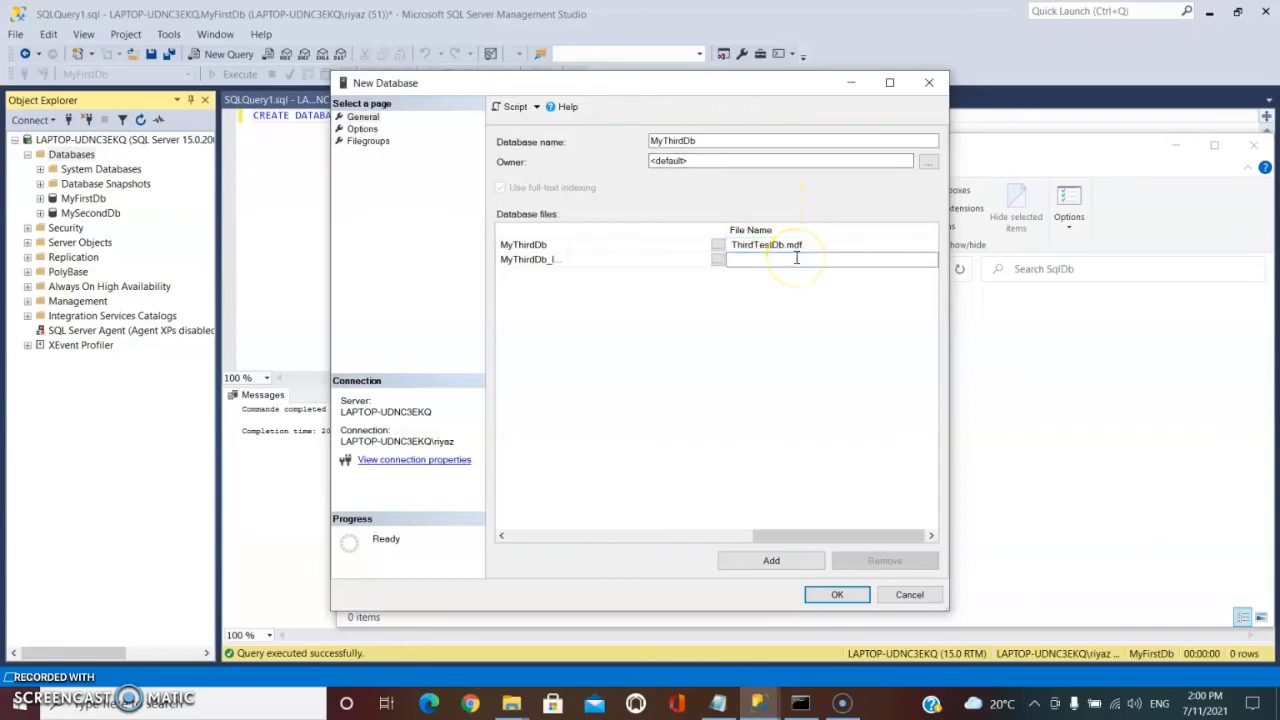
pyautogui.write('ThirdTest_logDb.ldf')
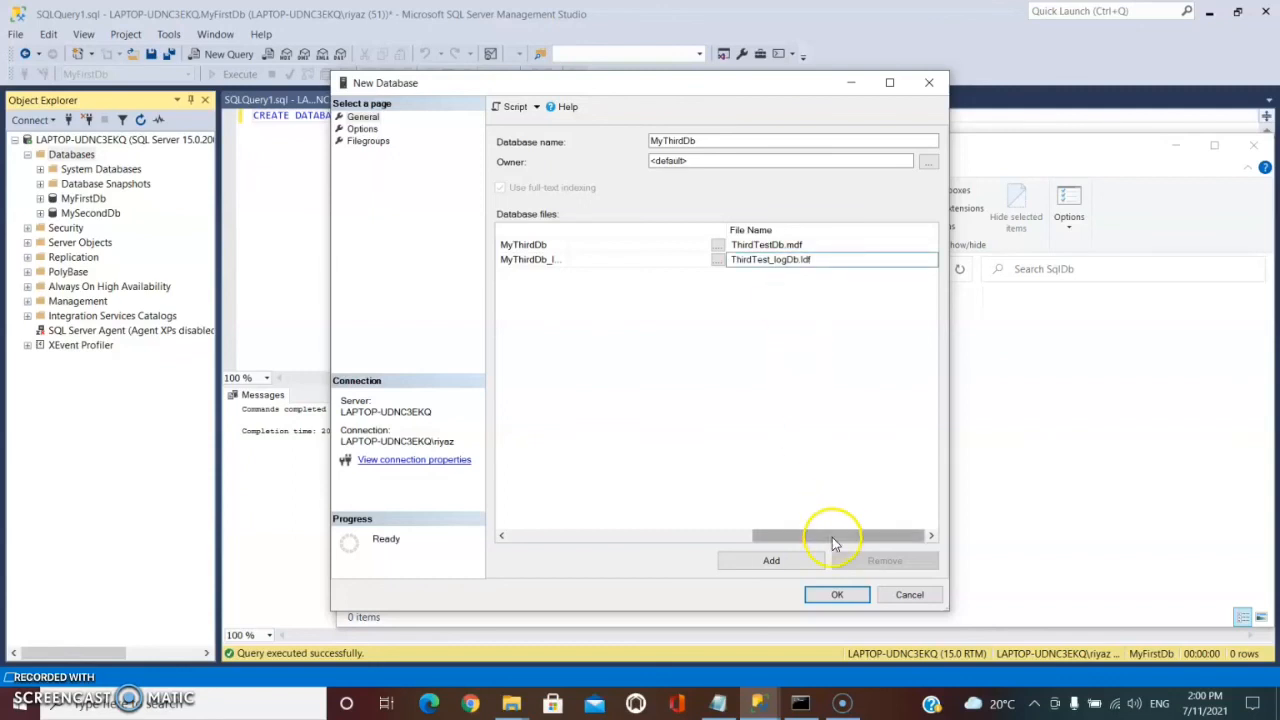
pyautogui.click(834, 595)
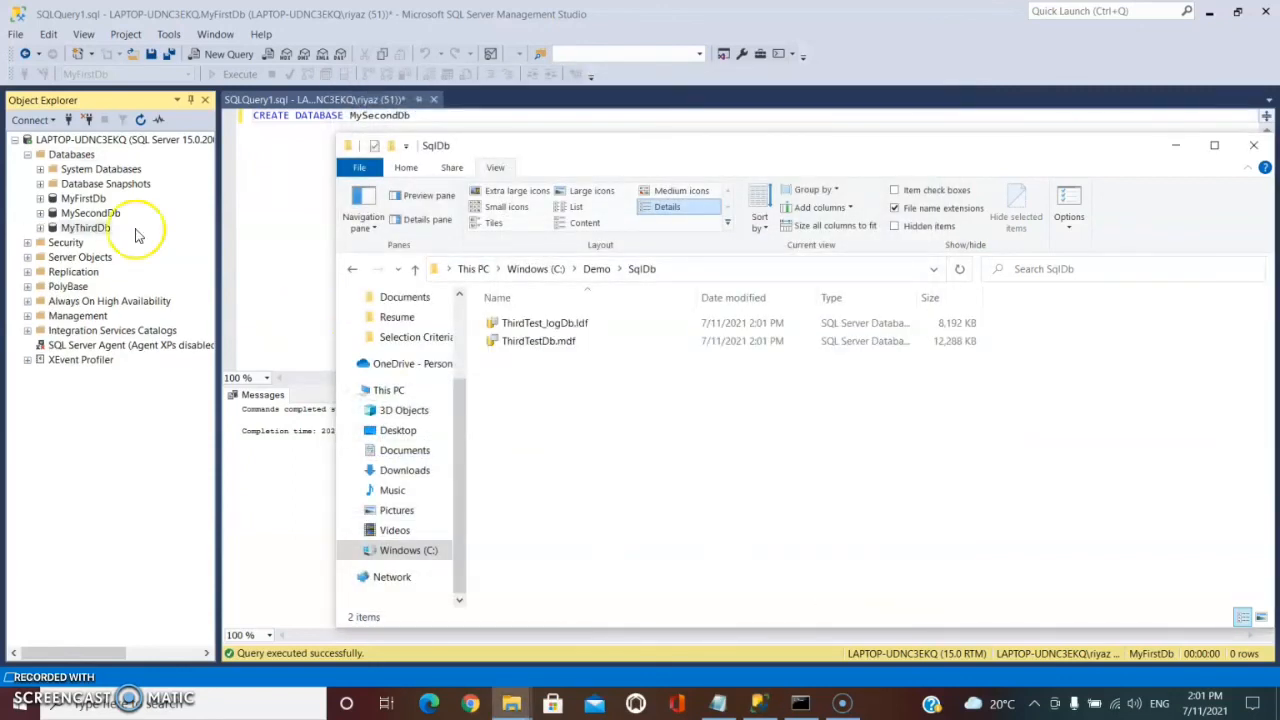
# Select MyThirdDb in the object tree and examine the new files in the SqlDb folder.
pyautogui.click(80, 229)
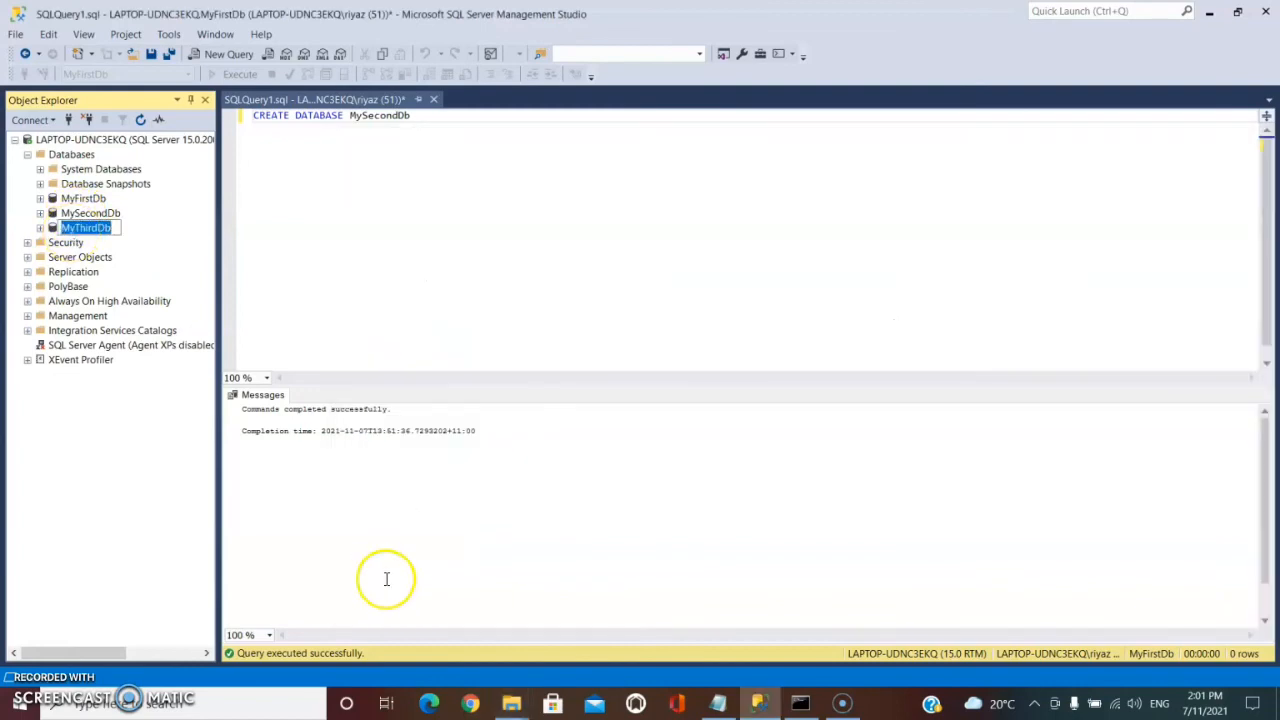
pyautogui.click(511, 705)
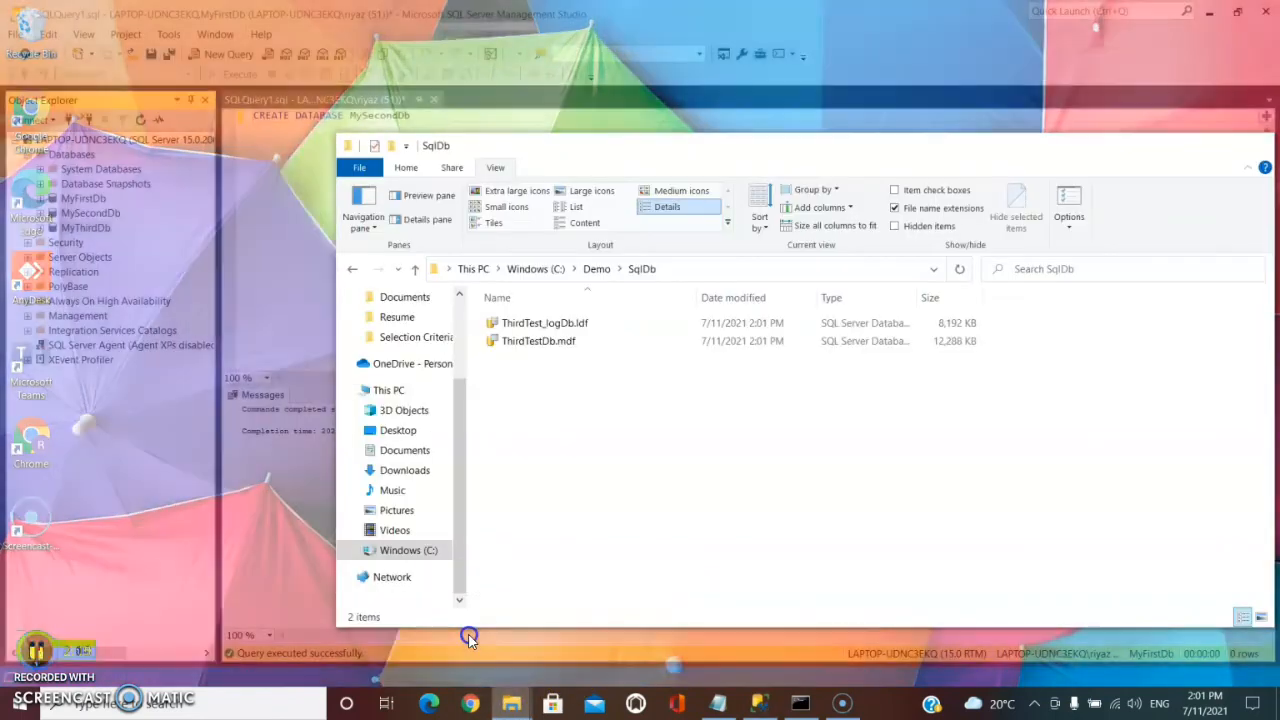
pyautogui.click(468, 634)
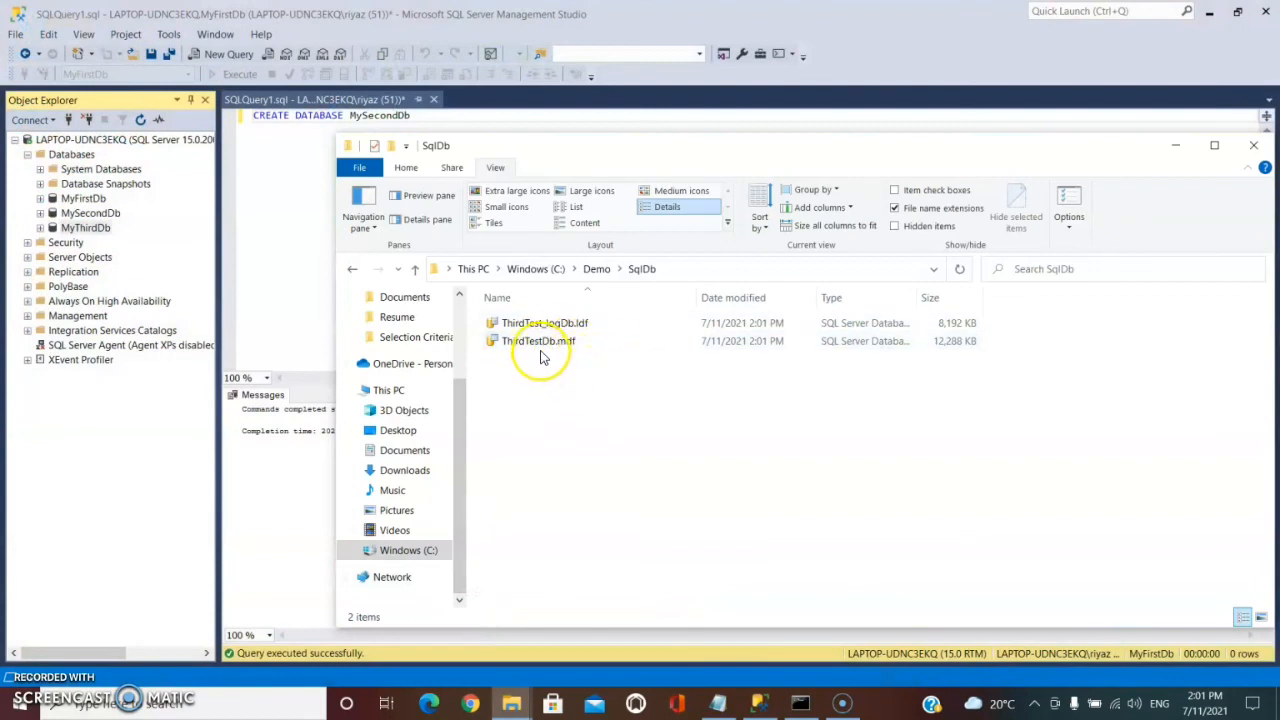
pyautogui.click(541, 343)
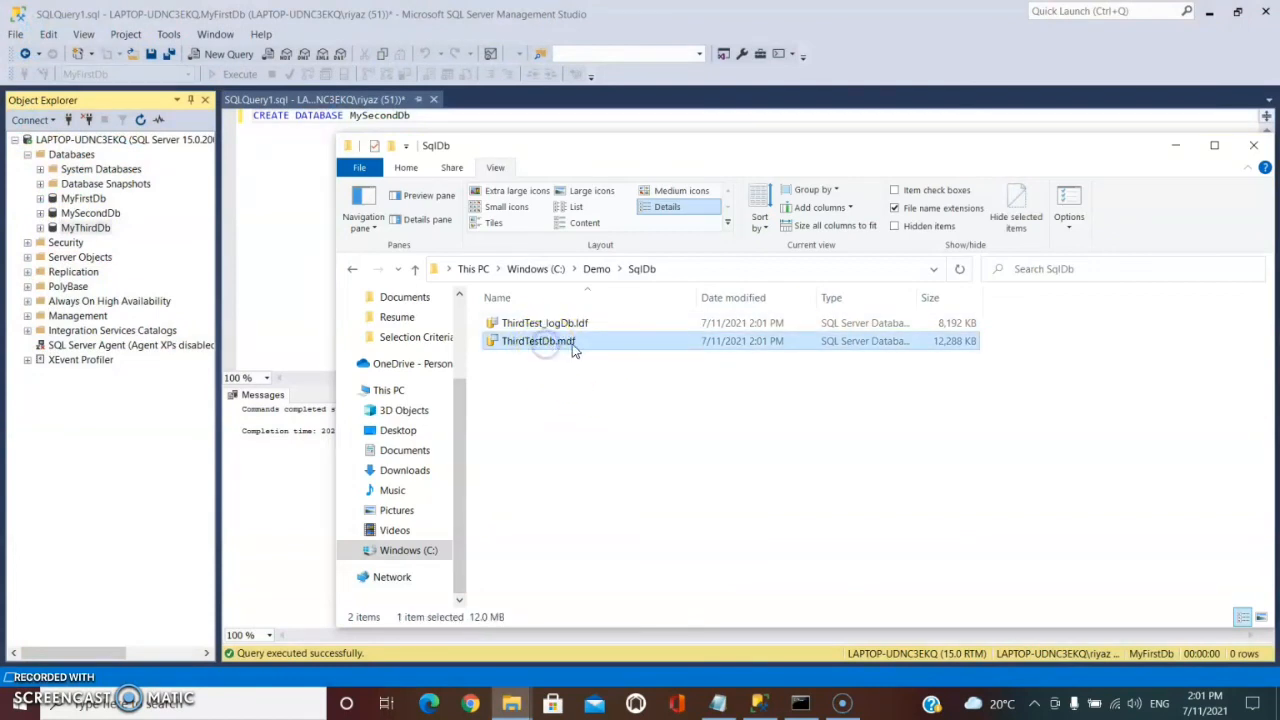
pyautogui.click(930, 326)
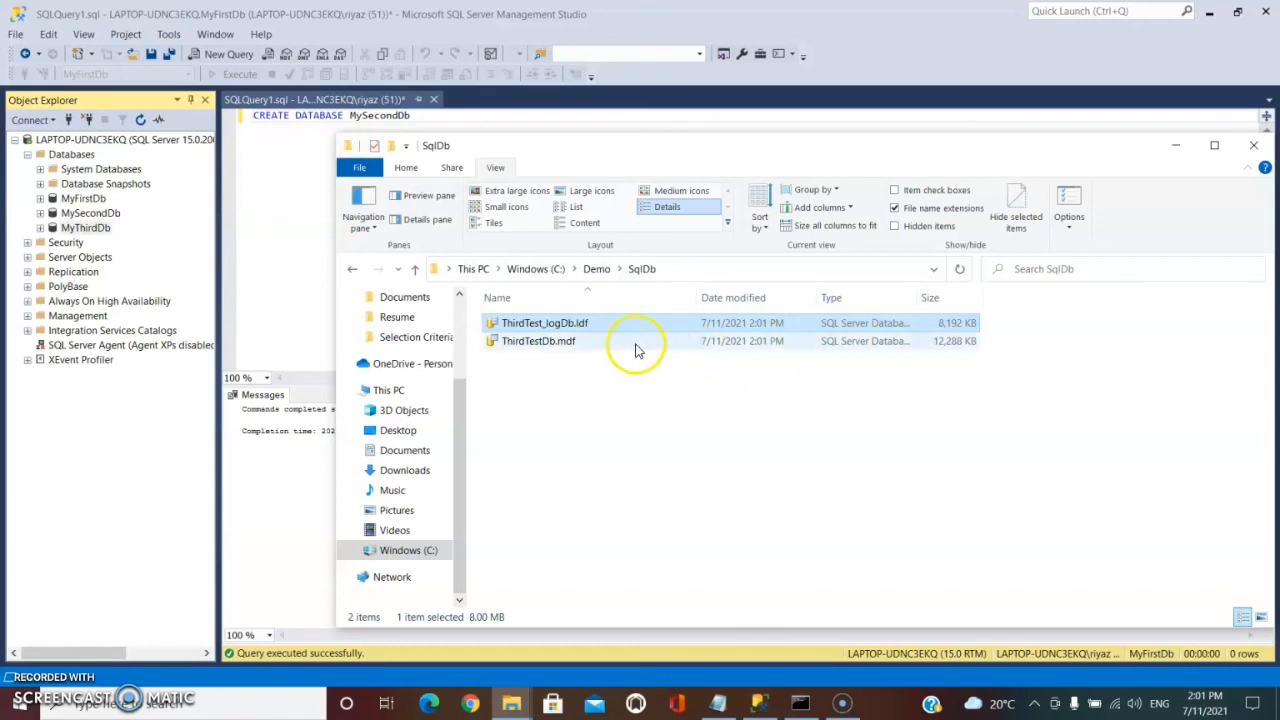
pyautogui.click(808, 341)
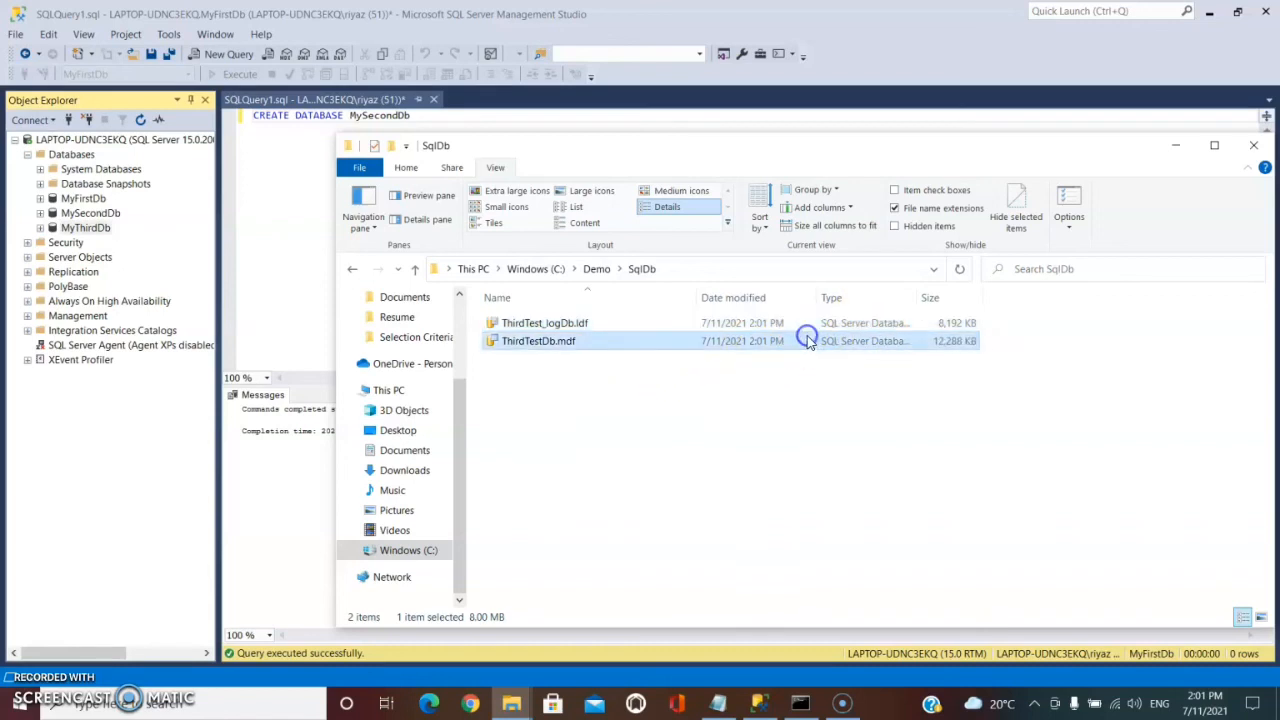
# Open the properties of ThirdTestDb.mdf and close them.
pyautogui.rightClick(808, 341)
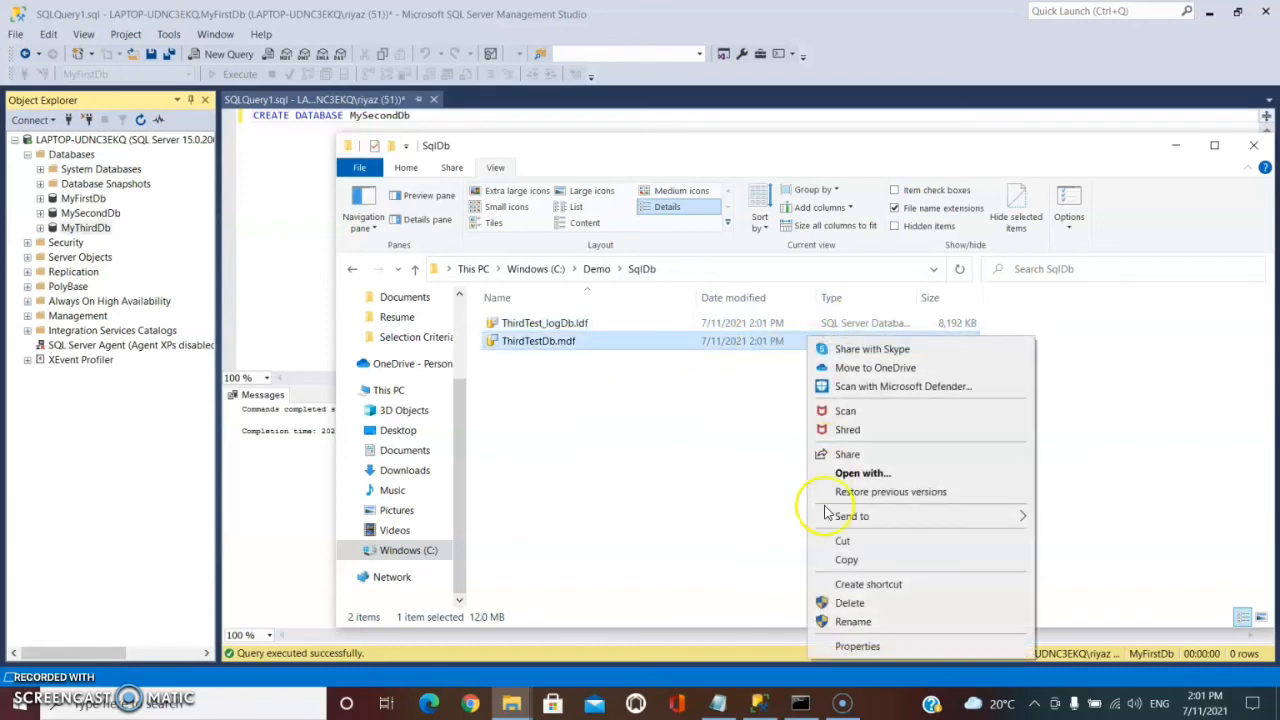
pyautogui.click(857, 646)
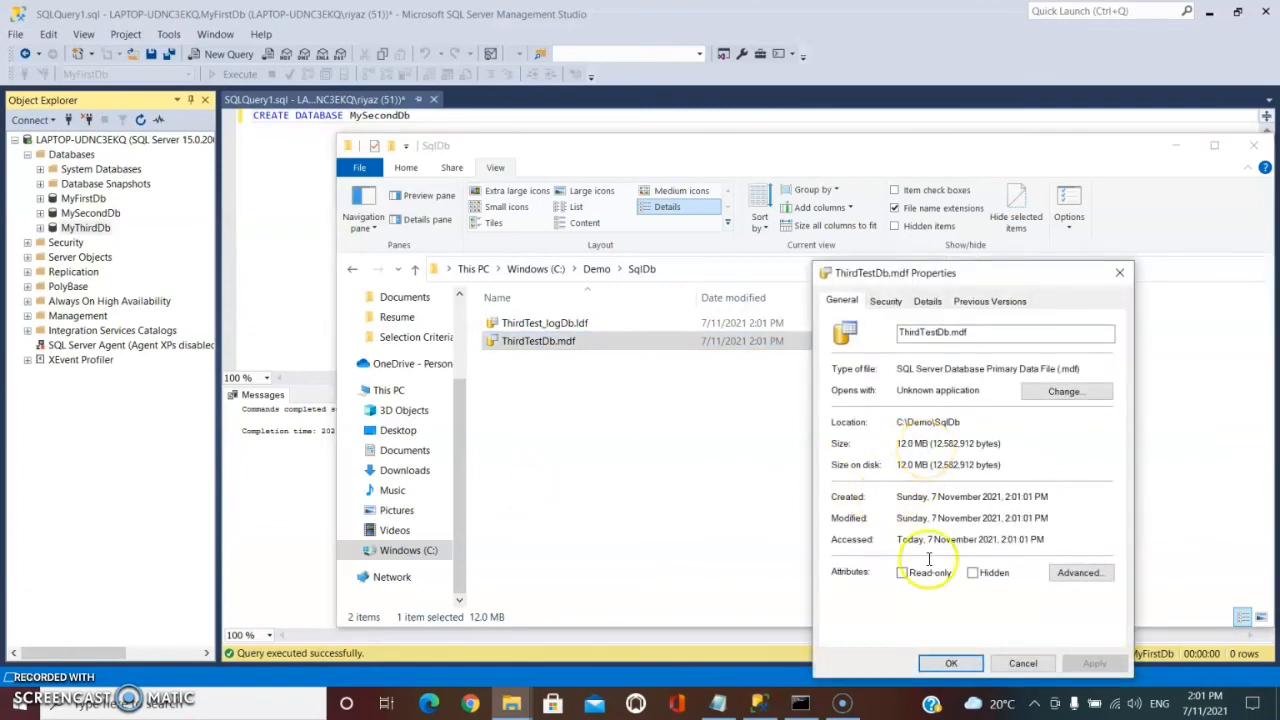
pyautogui.click(951, 664)
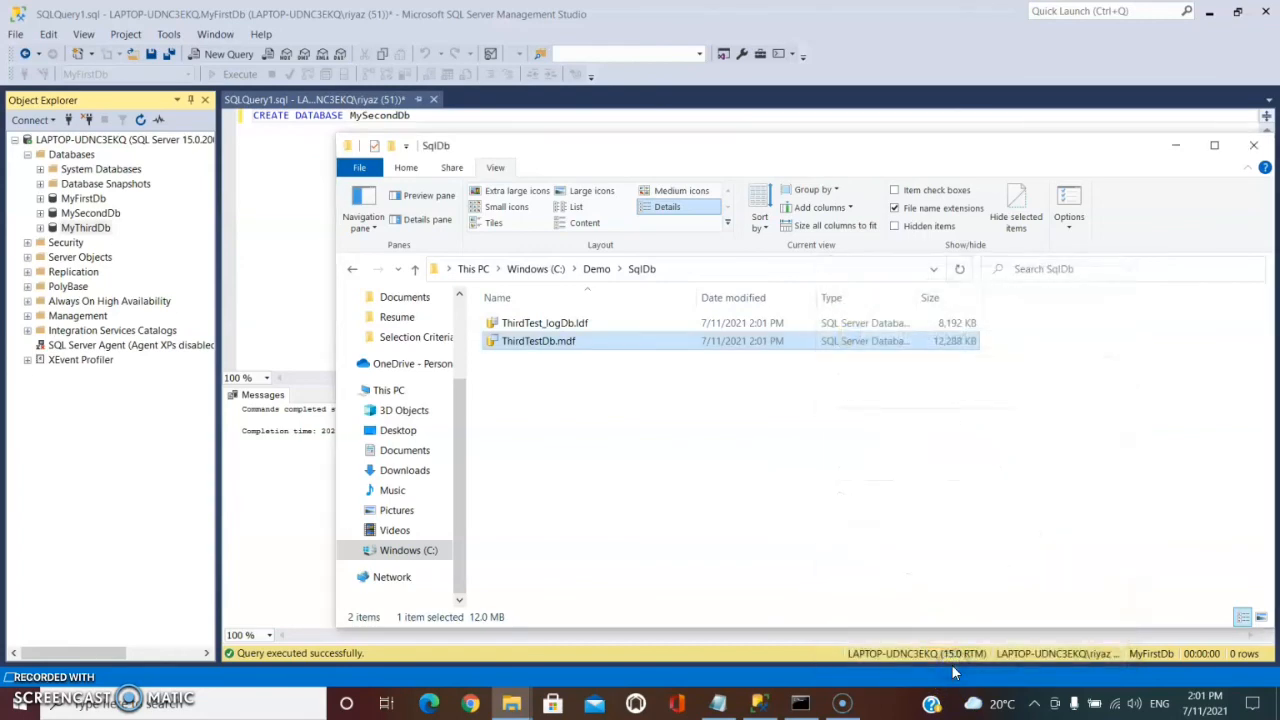